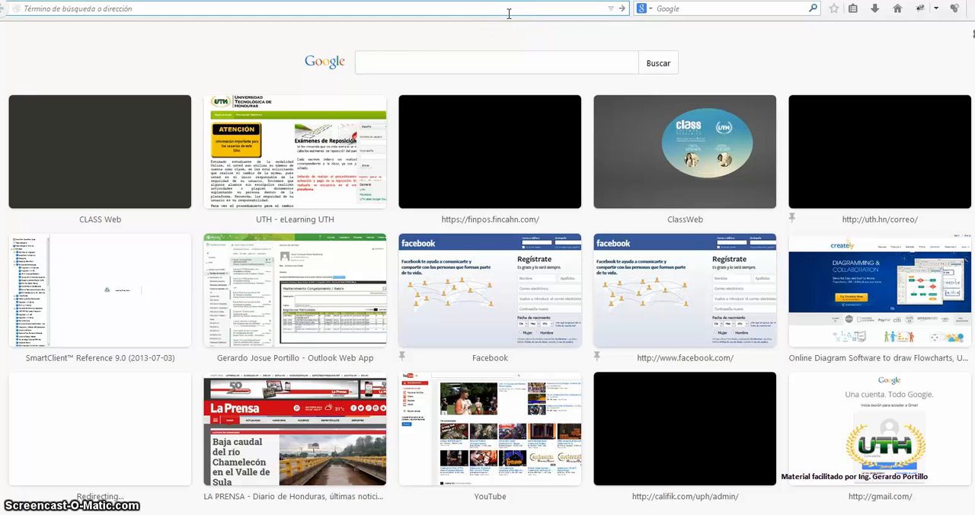
- Open the draw.io website in the browser
text(dra)
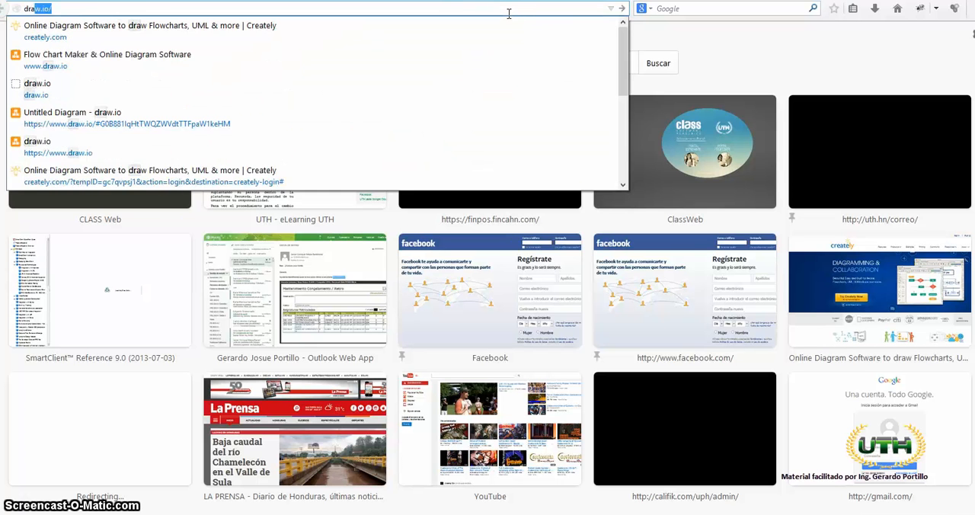
text(w.io)
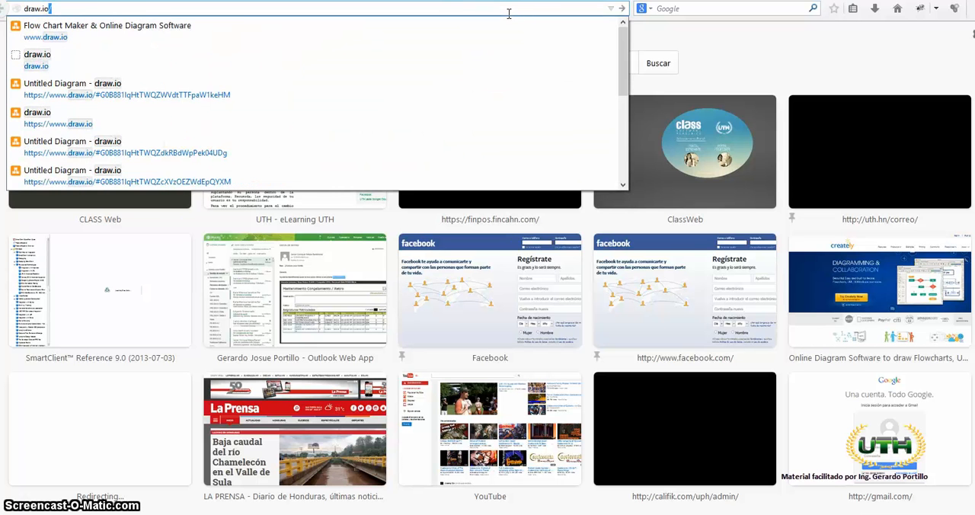
key(Return)
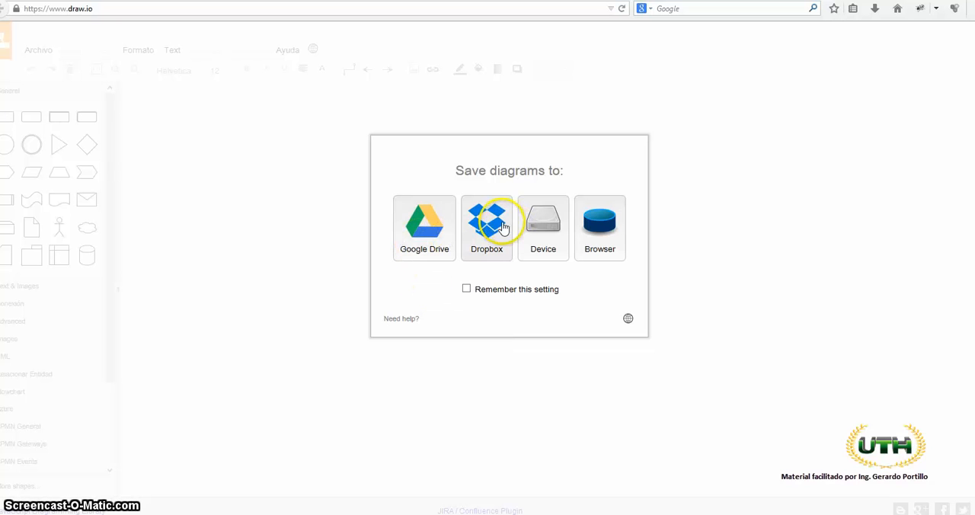
- Choose Google Drive as the storage for diagrams and start authorizing the app there
click(594, 239)
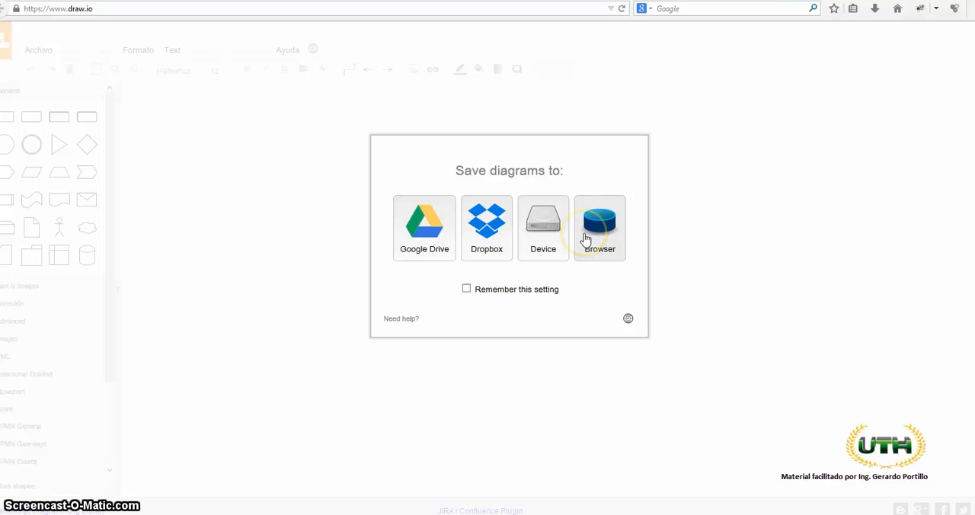
click(423, 237)
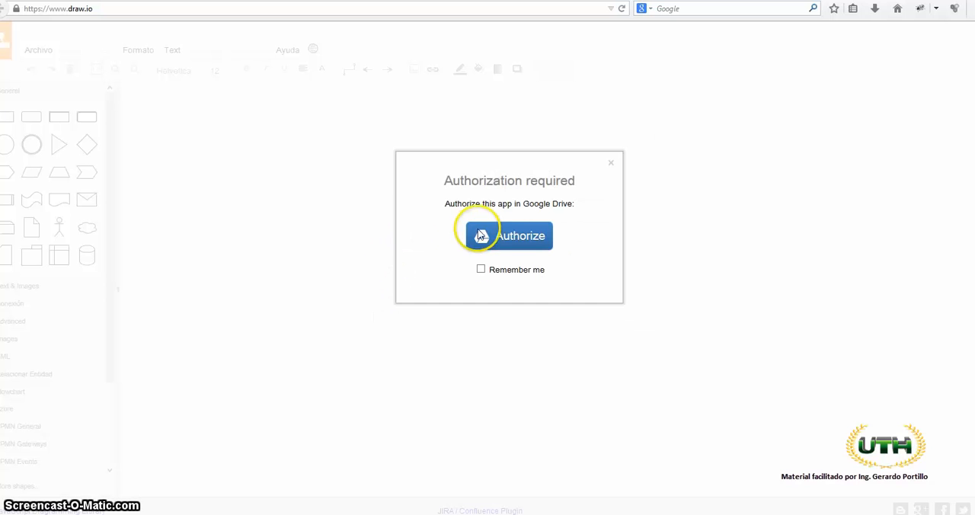
click(523, 234)
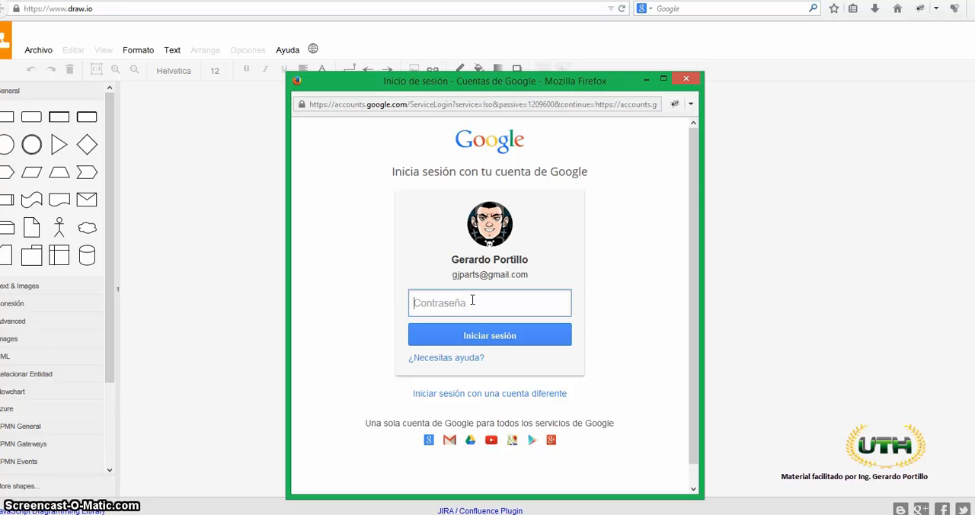
- Add a different Google account and sign in with its e-mail address and account password
click(469, 400)
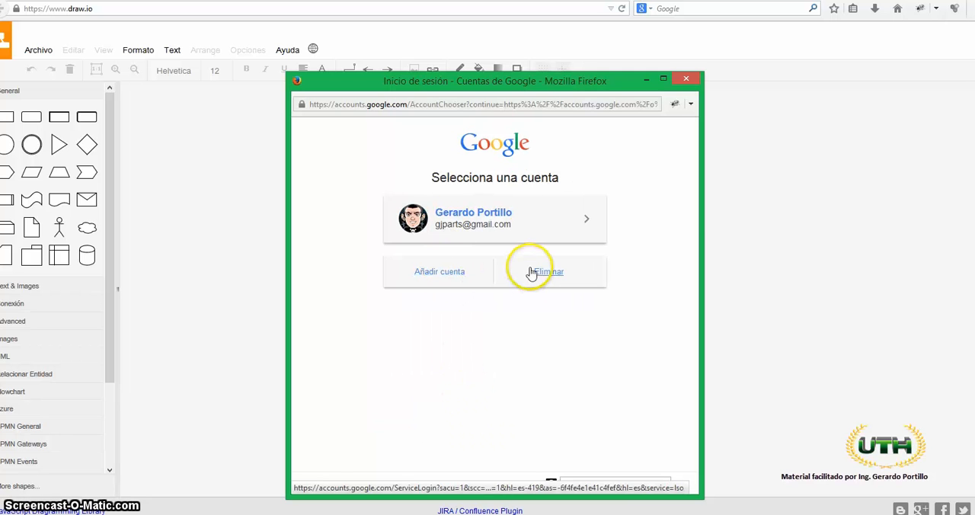
click(462, 275)
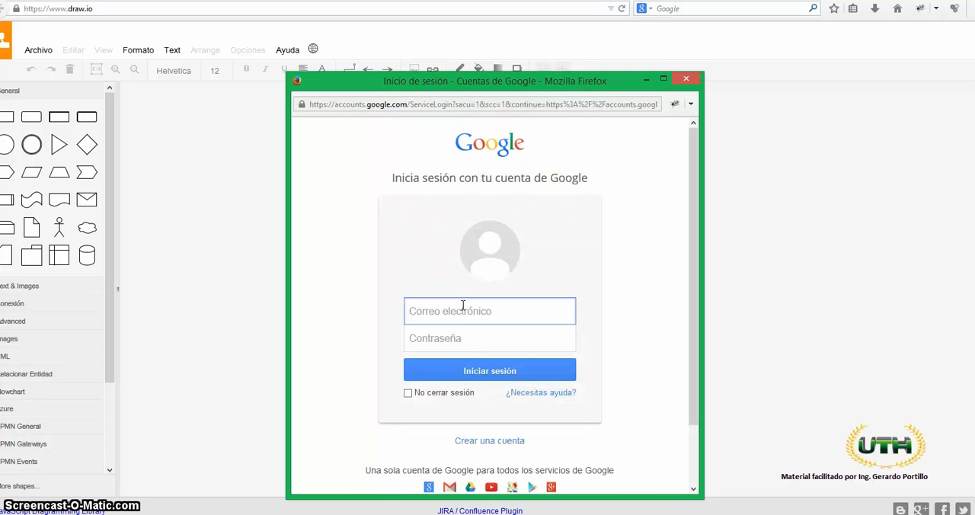
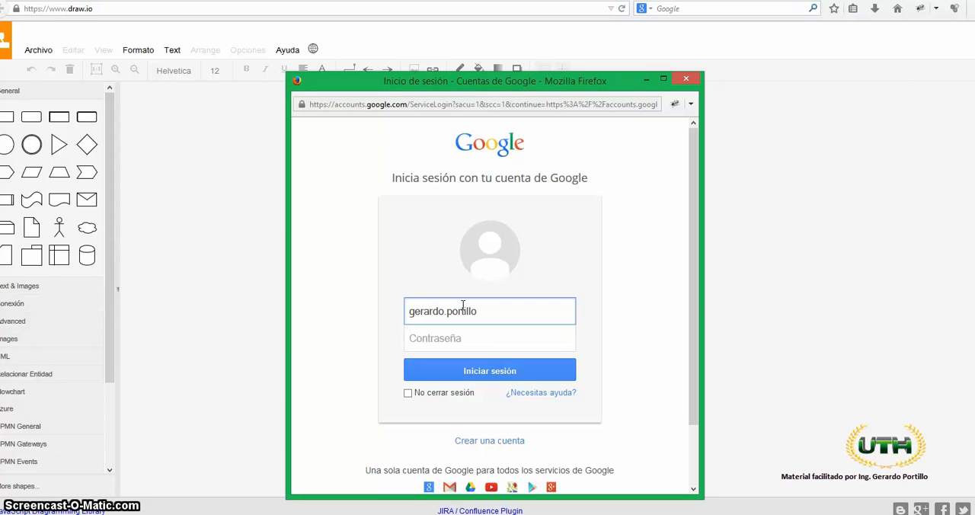
double_click(463, 305)
text(orti)
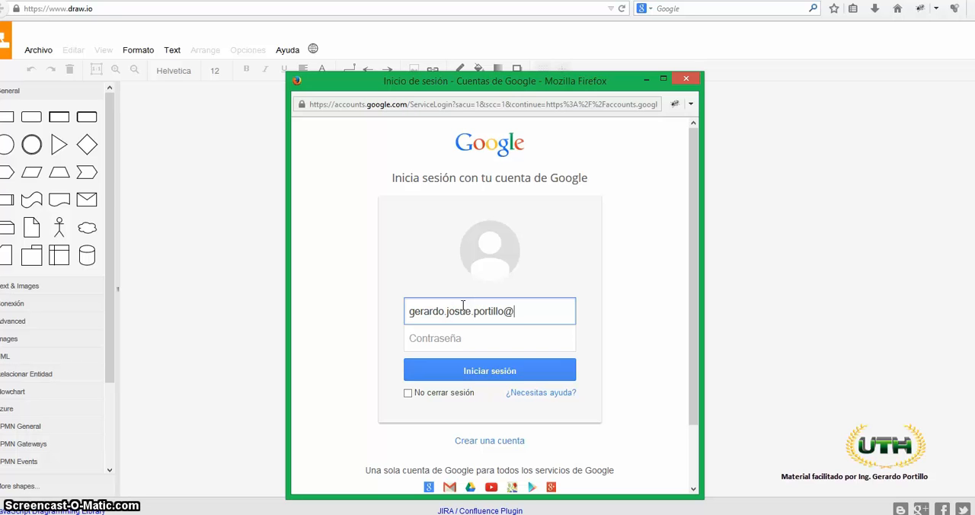
text(l.com)
key(Tab)
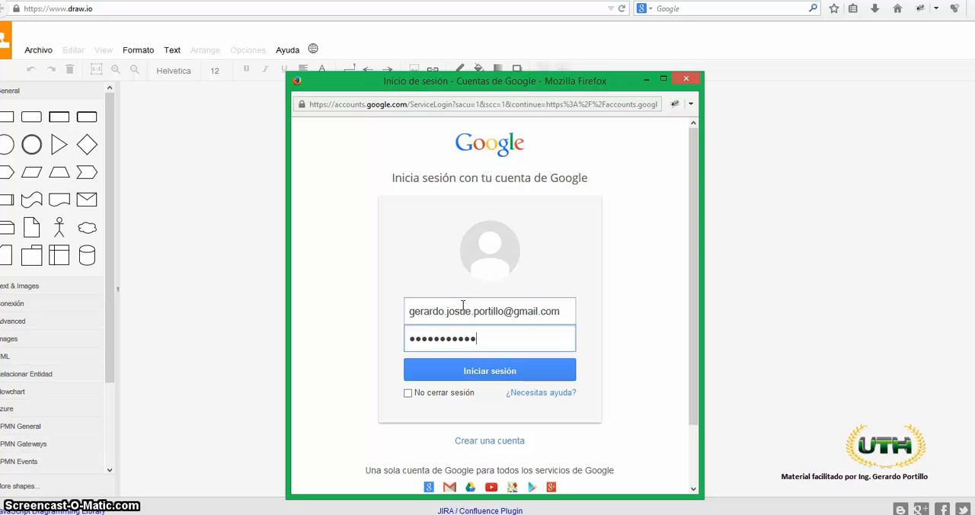
key(Return)
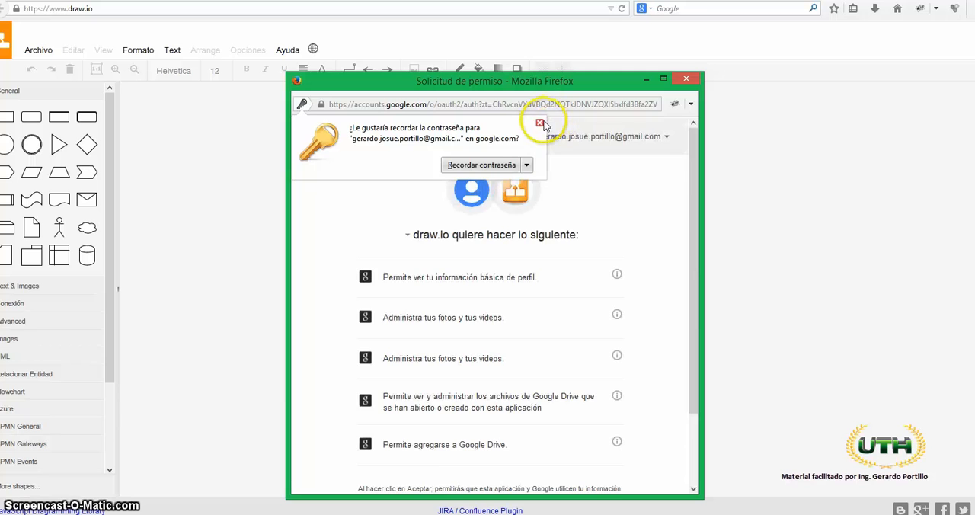
- Dismiss the offer to remember the password, accept the requested Google permissions, and start a new diagram in Google Drive
click(540, 124)
scroll(537, 287, down, 3)
click(609, 470)
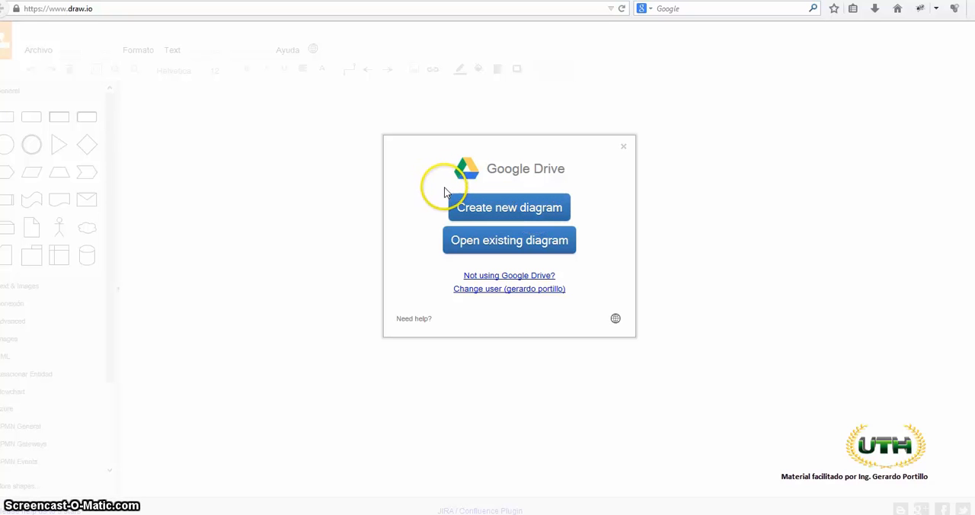
click(513, 206)
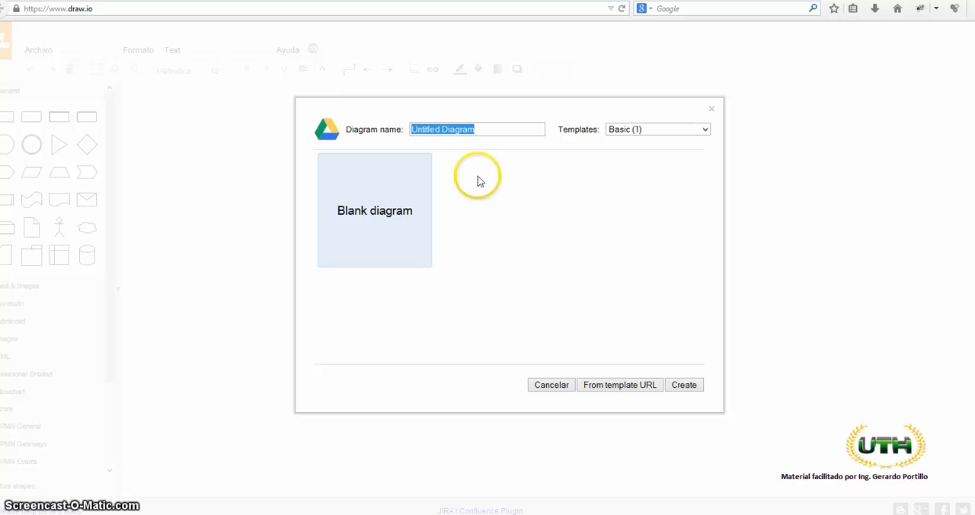
- Examine the Software design, Network diagrams, Flowcharts and Engineering template categories, then return to Basic
click(627, 128)
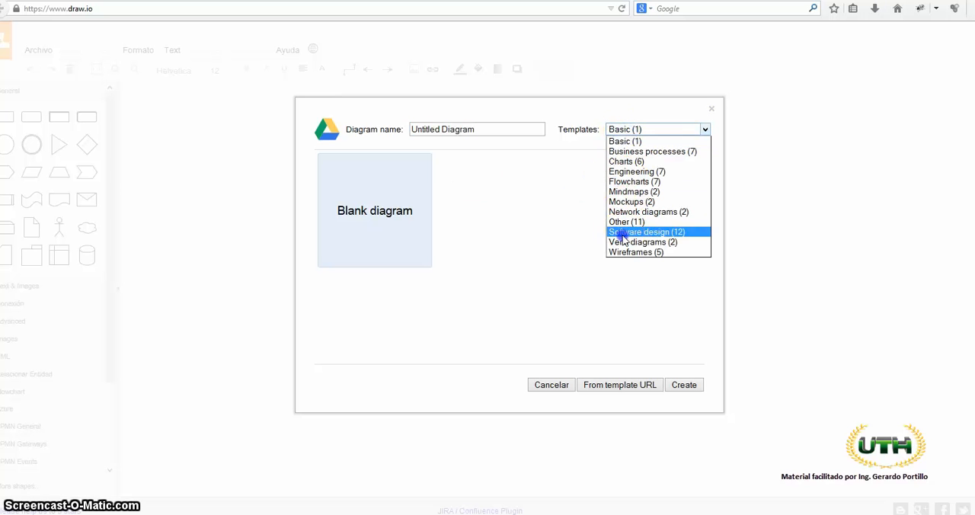
click(632, 232)
click(653, 129)
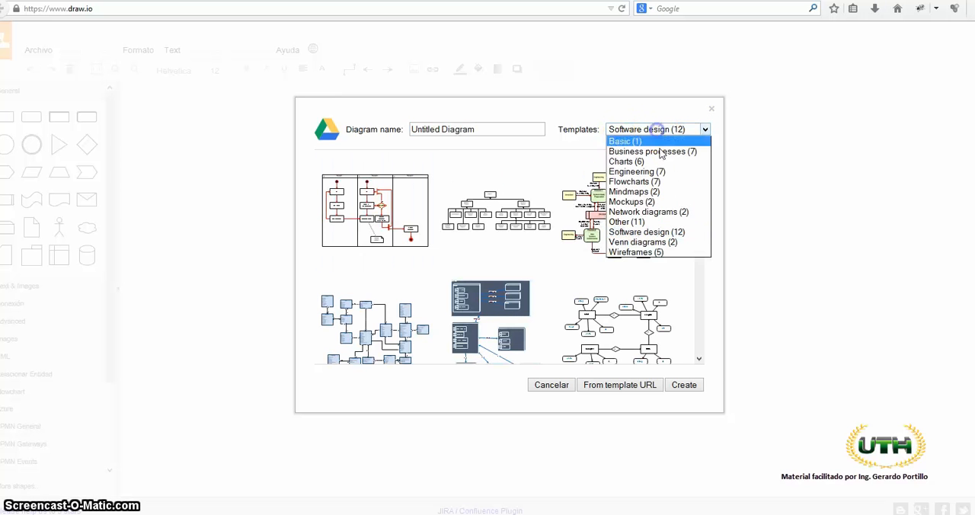
click(645, 213)
click(644, 128)
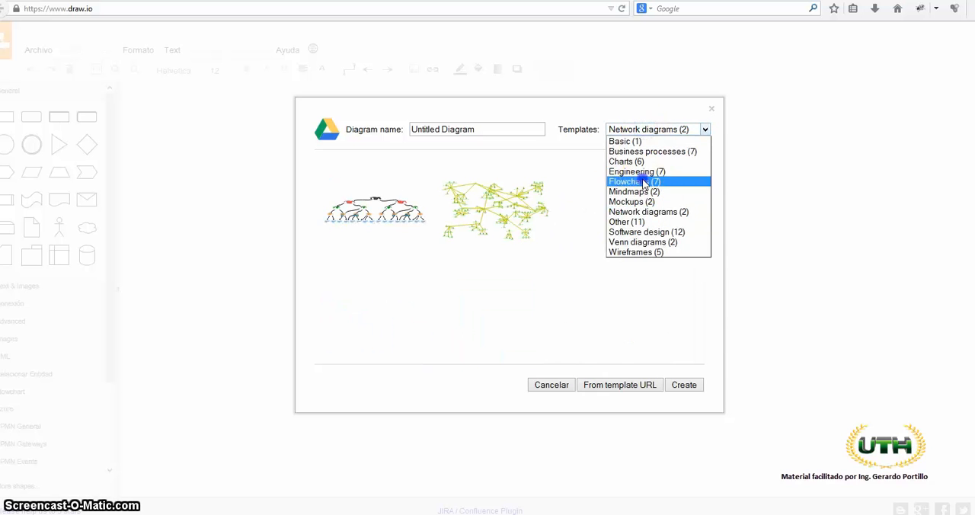
click(644, 182)
click(625, 130)
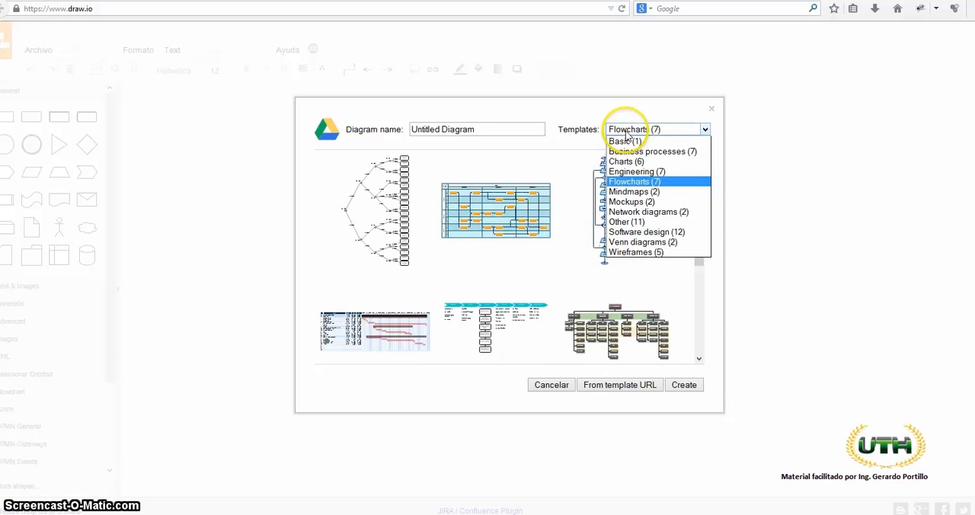
click(626, 172)
click(628, 134)
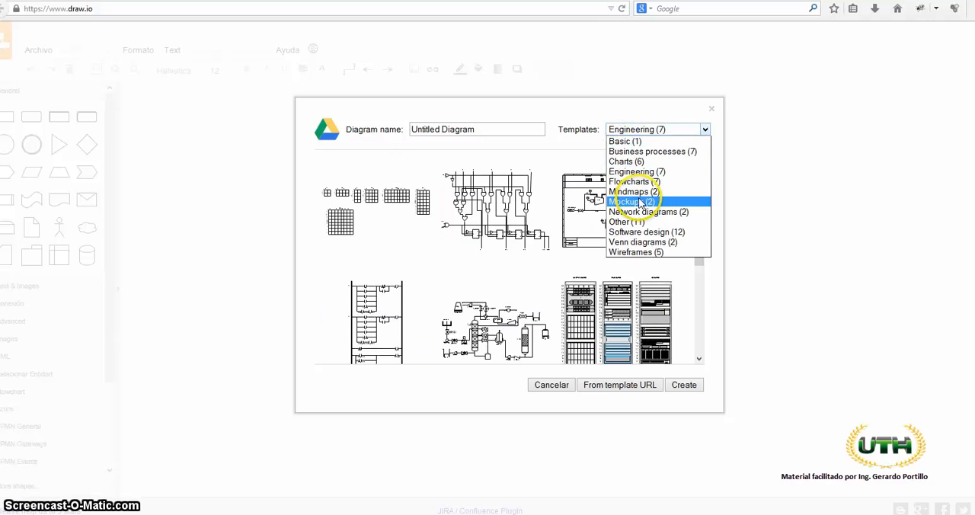
click(625, 142)
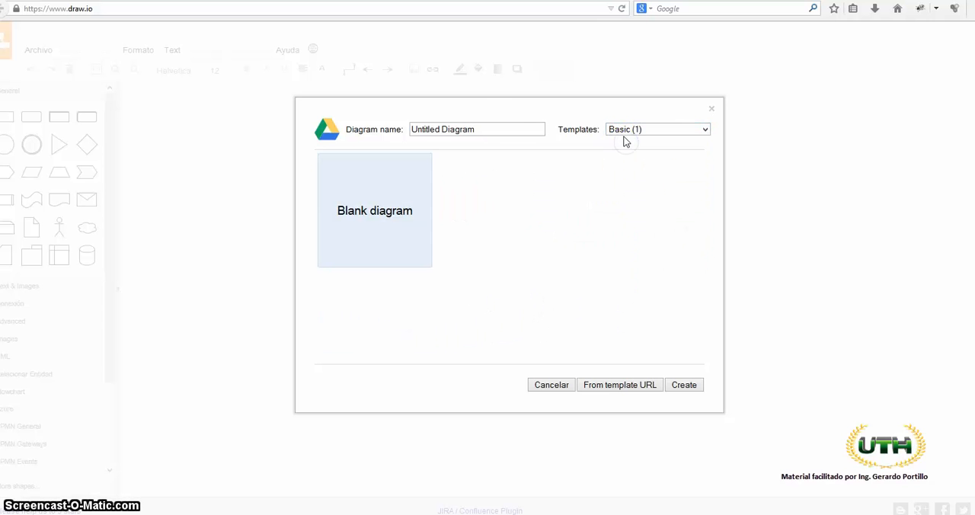
- Create a blank diagram from the Basic templates, named "Diagrama Contexto Ejemplo"
click(474, 127)
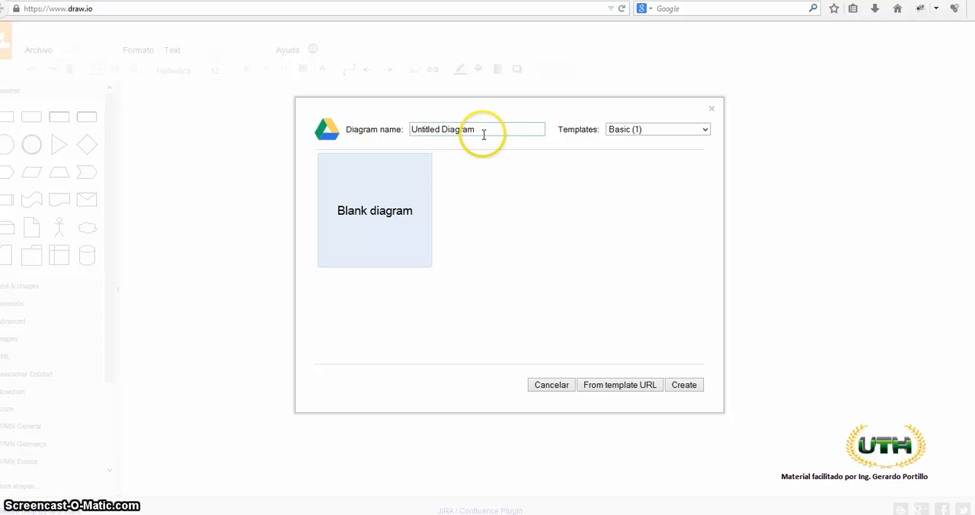
click(619, 127)
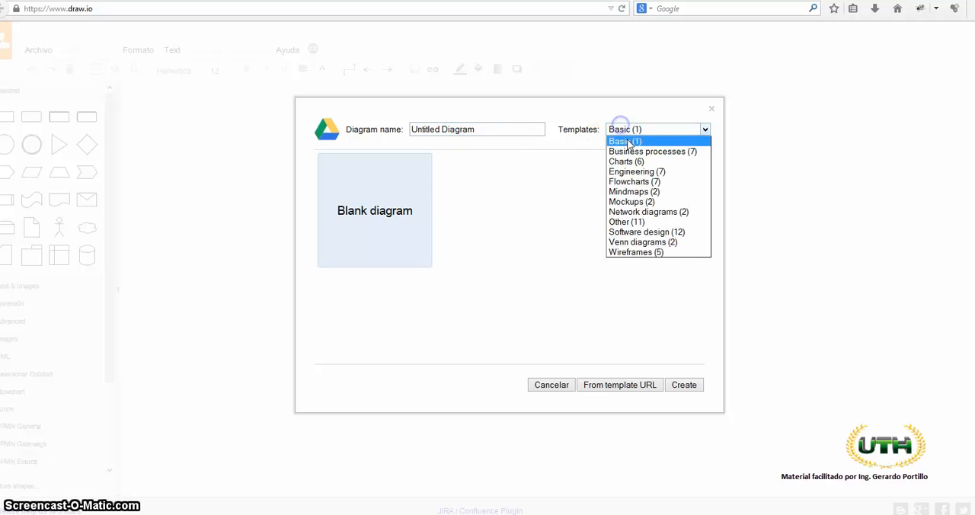
click(627, 141)
click(401, 130)
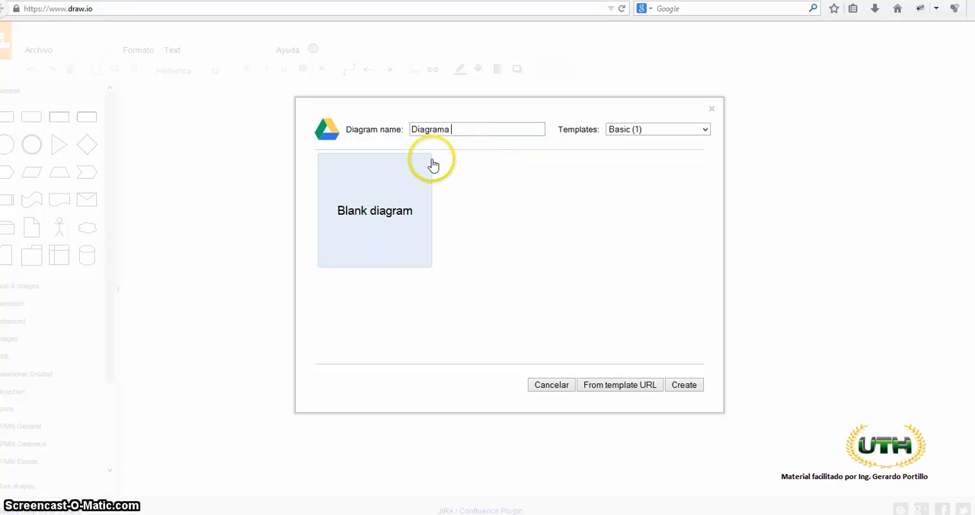
text(Diagrama Contexto Ejemplo)
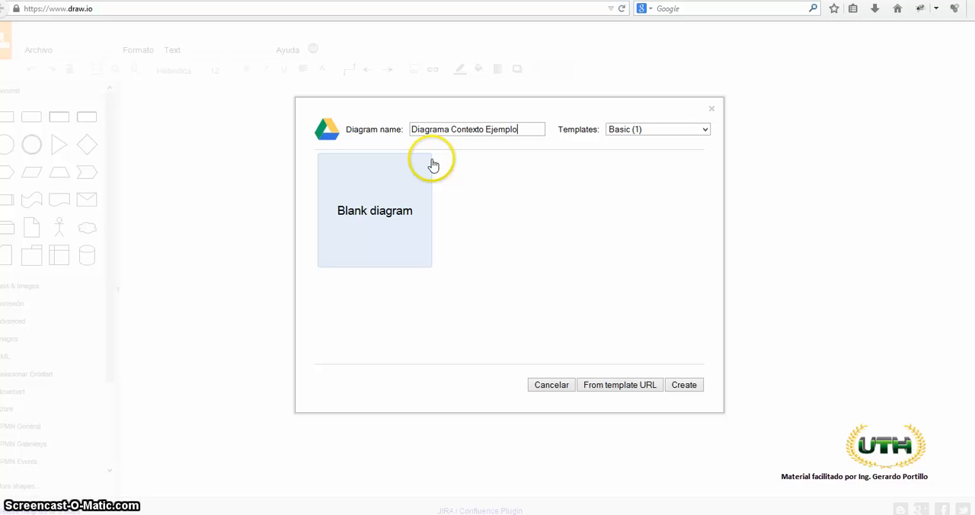
click(396, 197)
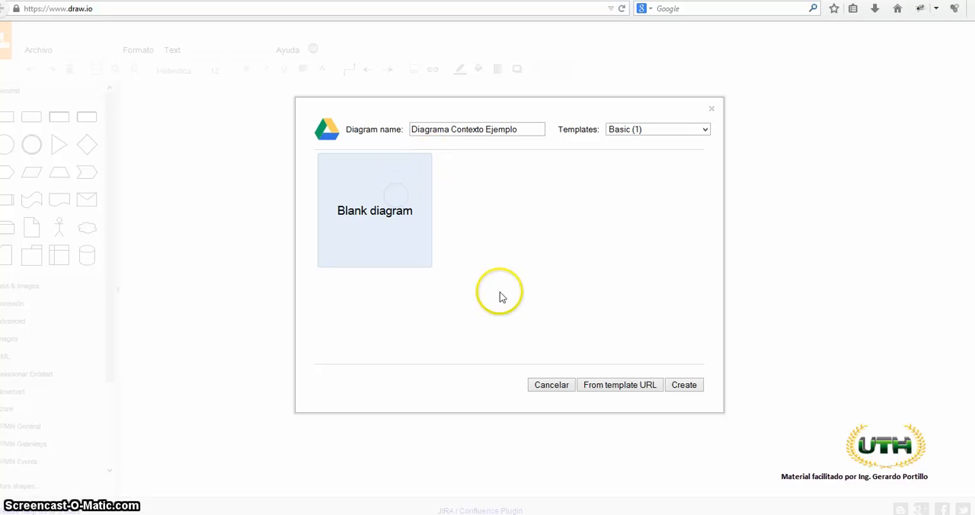
click(692, 386)
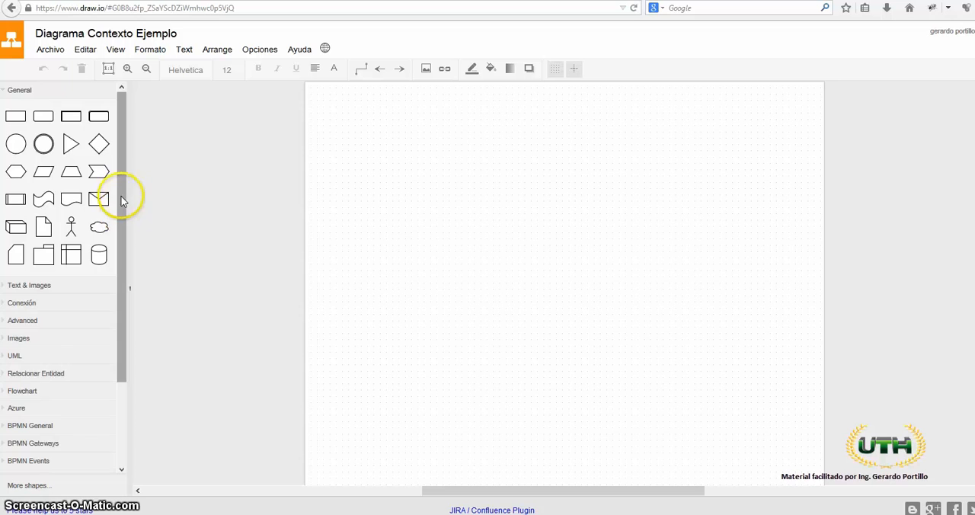
- Examine the shape library categories, the editor's menu commands and the list of interface languages
drag(124, 192, 124, 320)
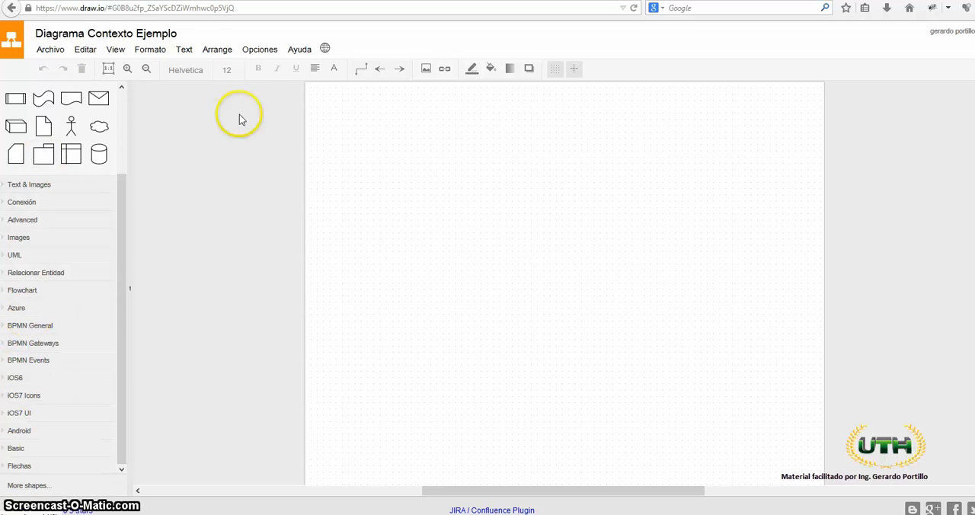
click(55, 50)
mouse_move(118, 52)
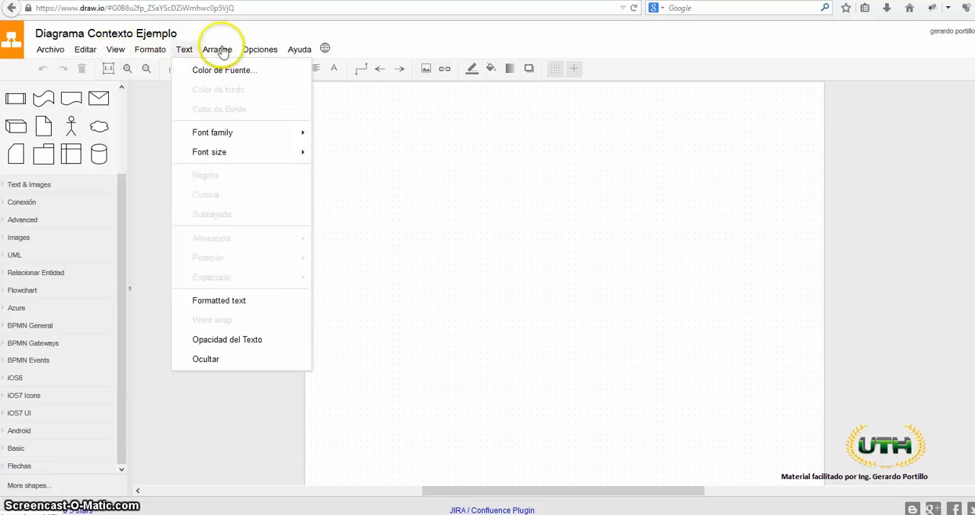
mouse_move(81, 56)
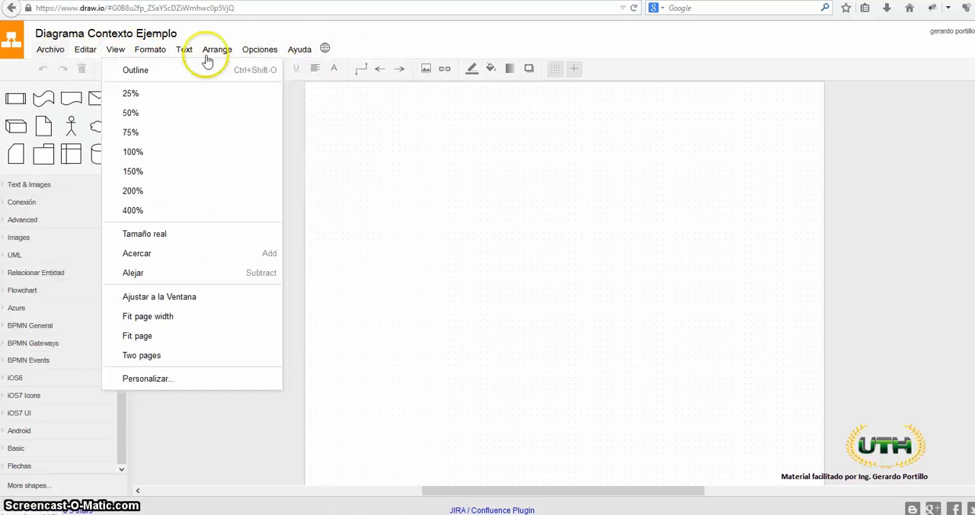
click(276, 26)
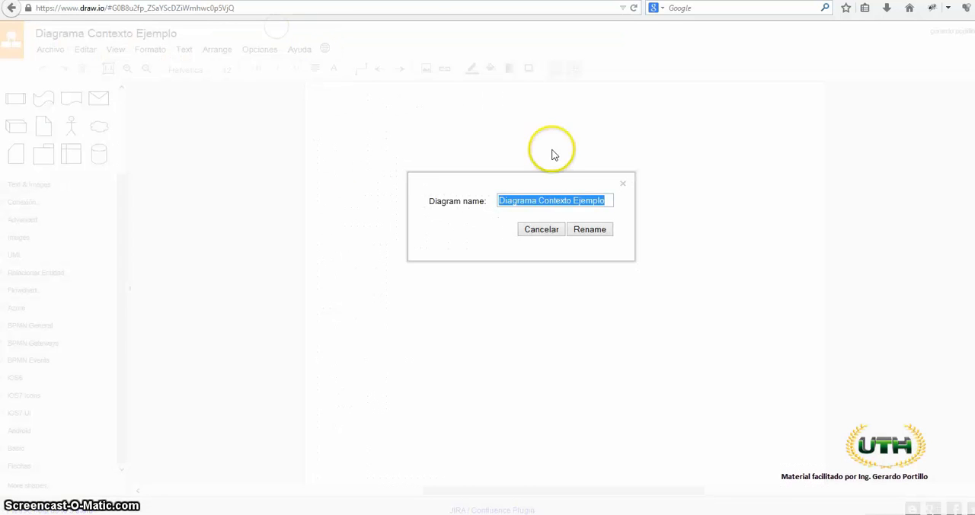
click(562, 231)
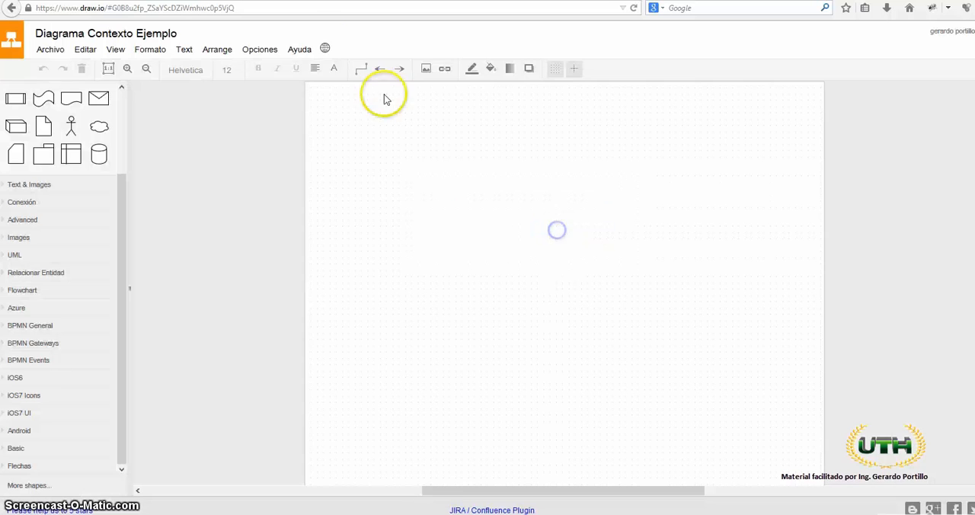
click(324, 49)
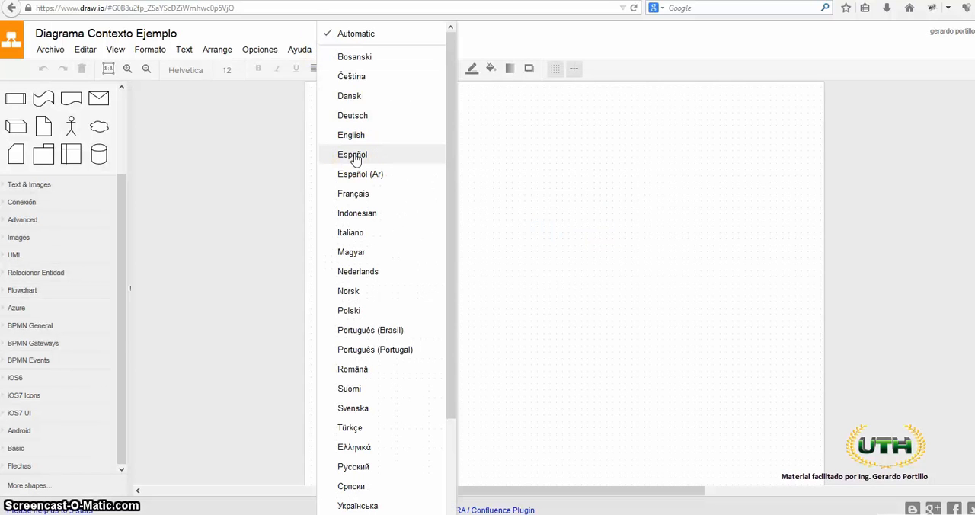
click(250, 26)
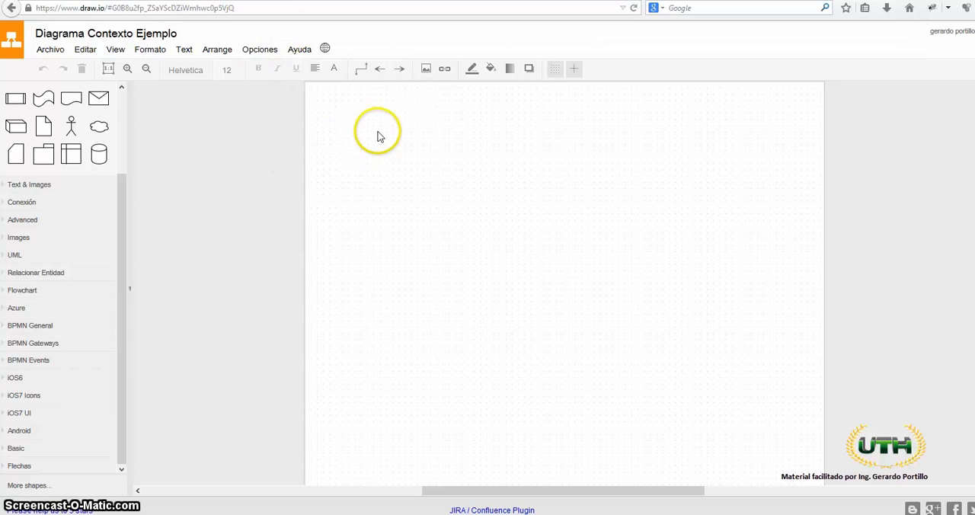
- Open the diagram's rename dialog and close it, keeping the name "Diagrama Contexto Ejemplo"
click(122, 38)
click(602, 197)
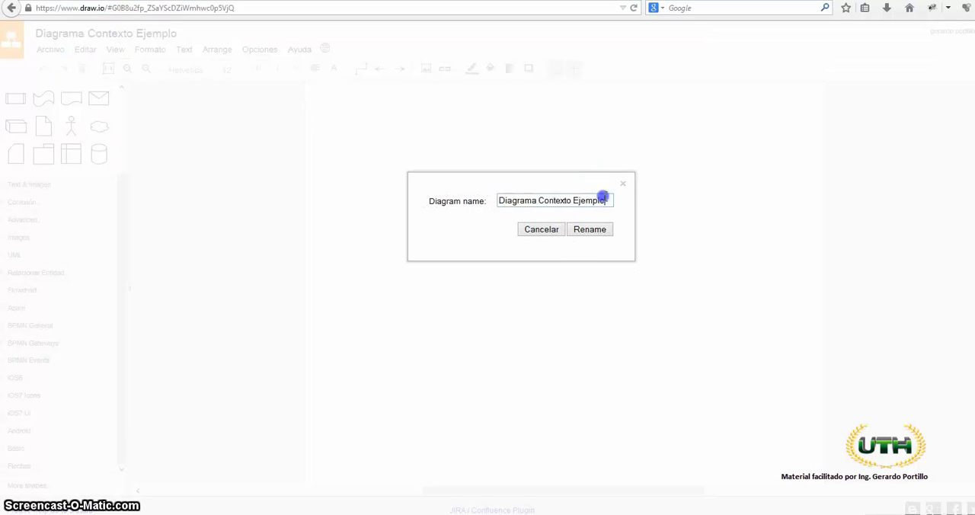
click(584, 230)
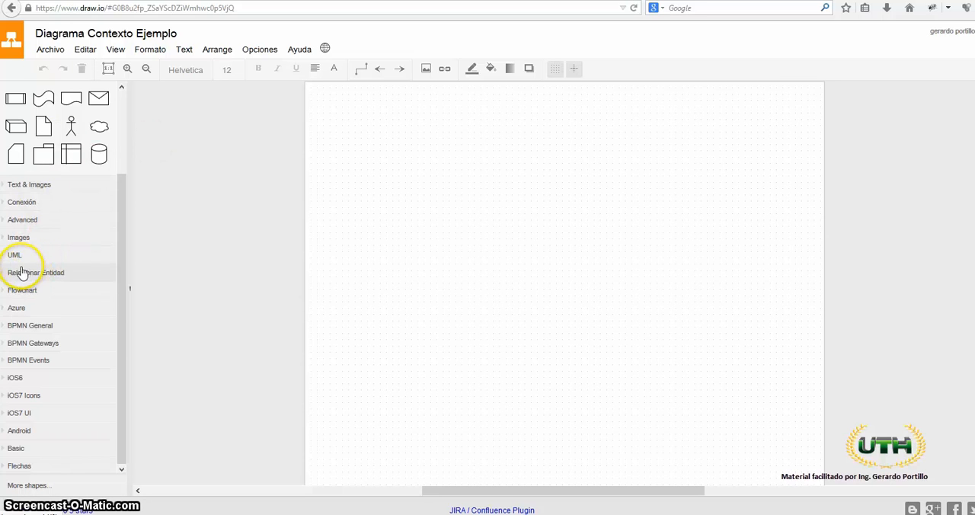
- Add the blue-headed Entity shape with an attribute list from the Relacionar Entidad library and place it near the page's middle
click(59, 273)
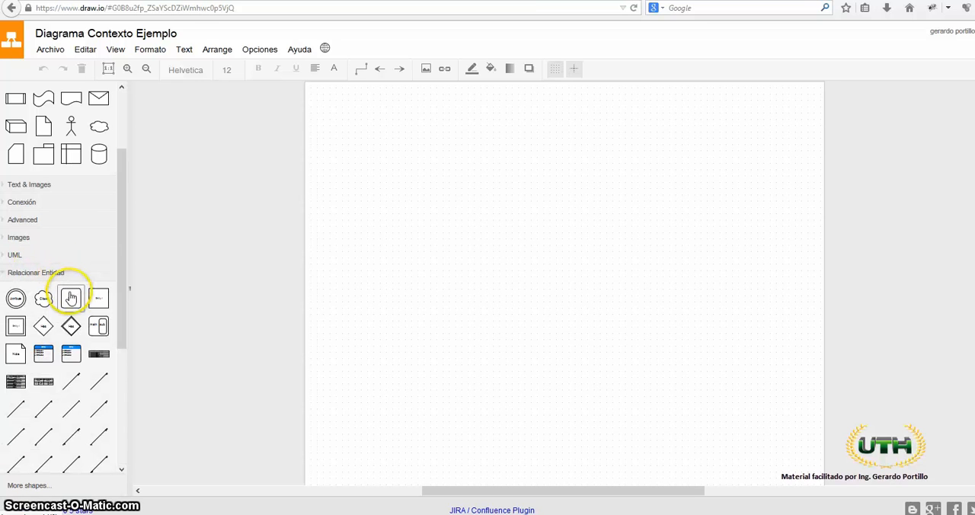
mouse_move(44, 383)
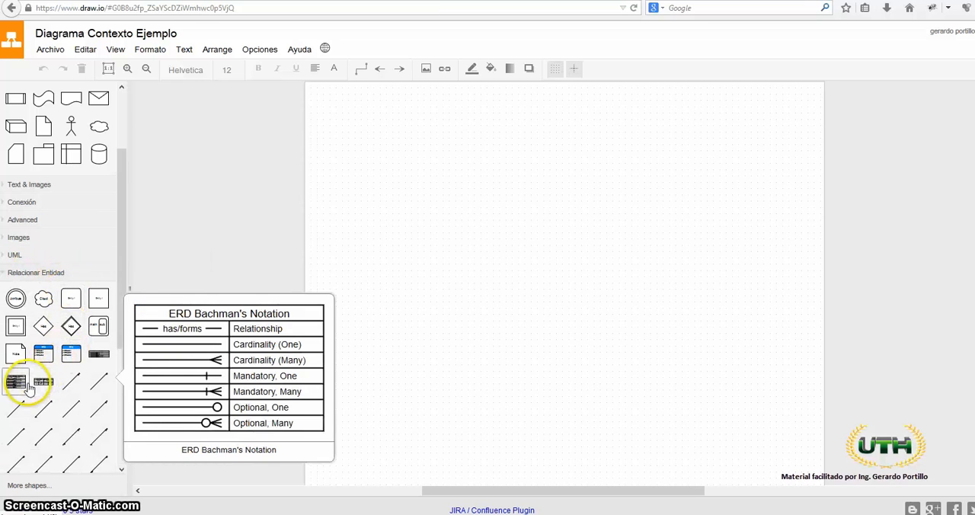
mouse_move(98, 301)
mouse_move(44, 353)
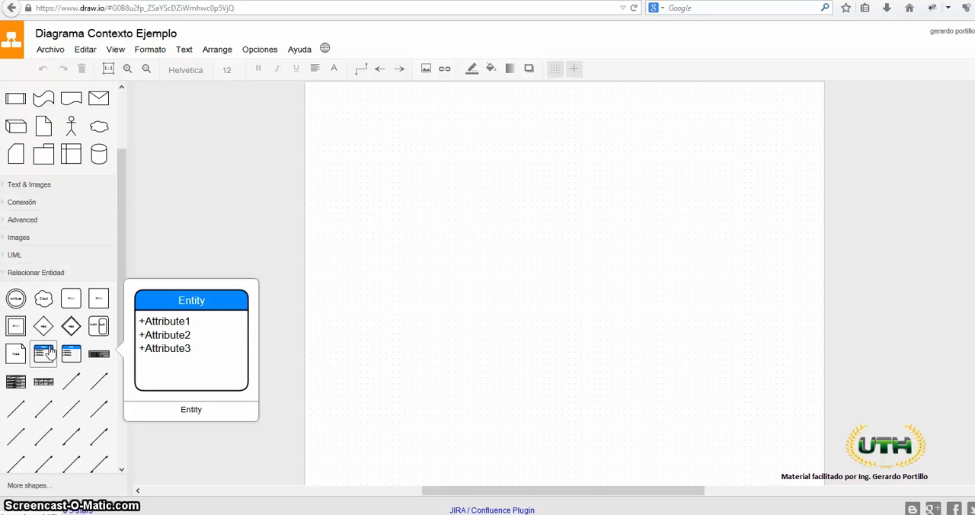
click(44, 353)
click(239, 149)
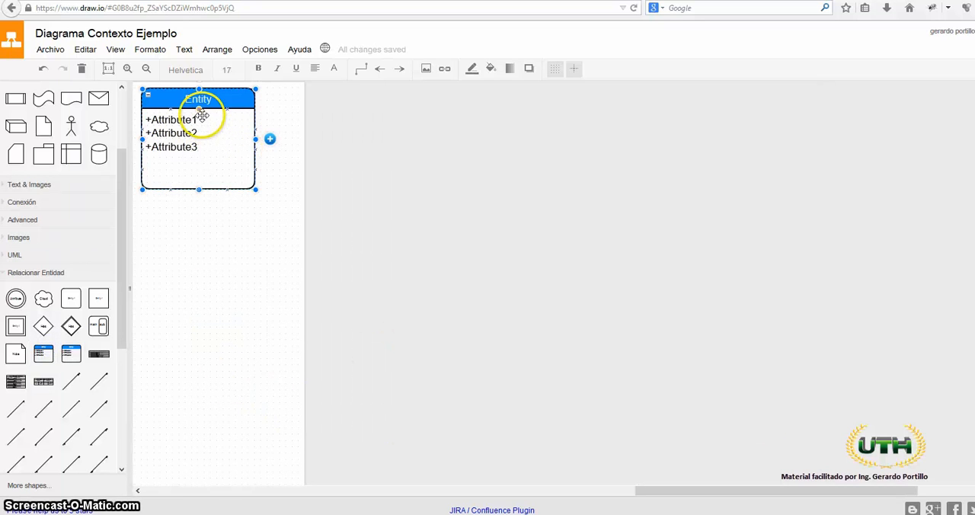
drag(207, 129, 724, 263)
drag(547, 491, 626, 491)
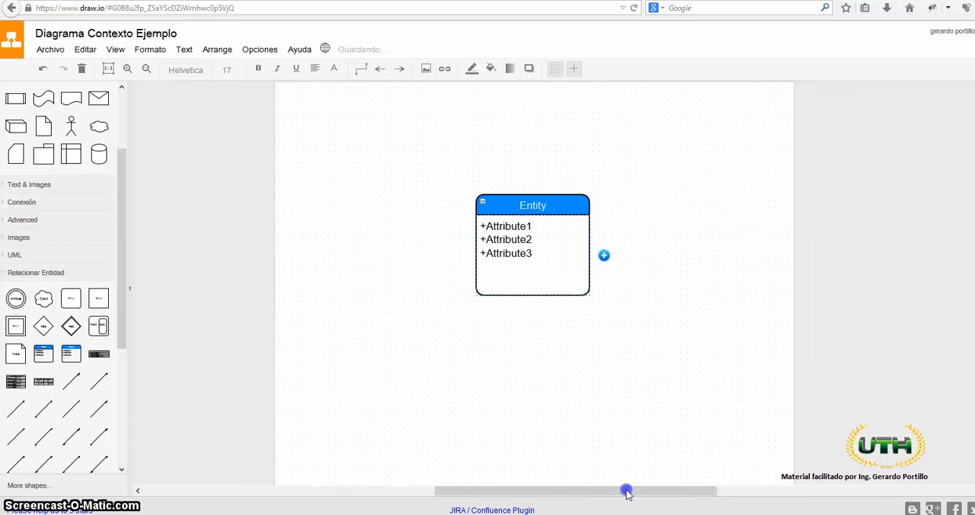
drag(546, 195, 521, 256)
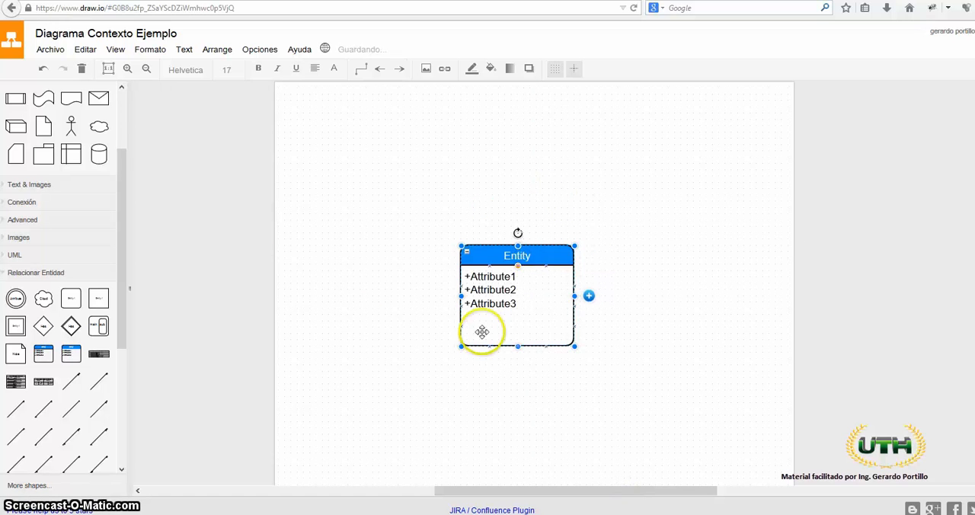
click(362, 326)
- Title the entity box "0" and replace its attribute list with "Sistema de Renta de Videojuegos"
click(512, 262)
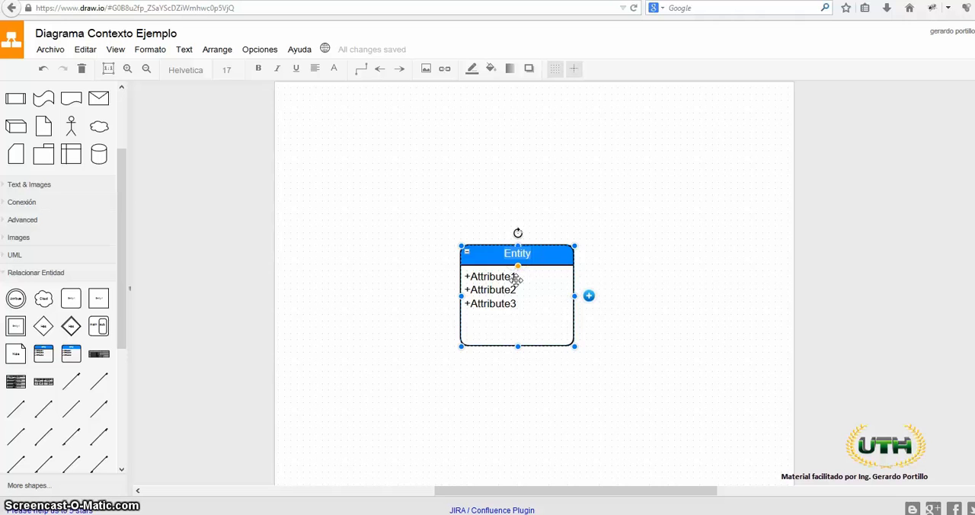
text(0)
click(547, 319)
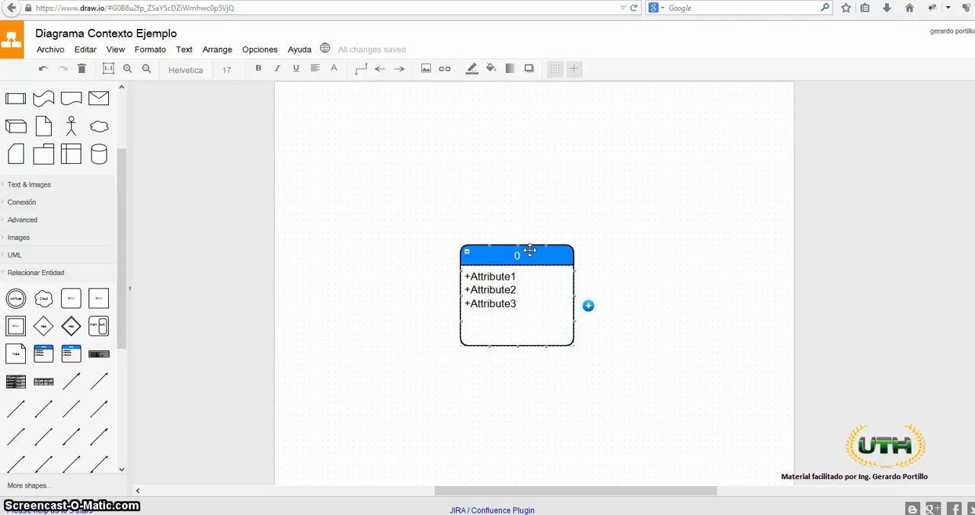
double_click(517, 306)
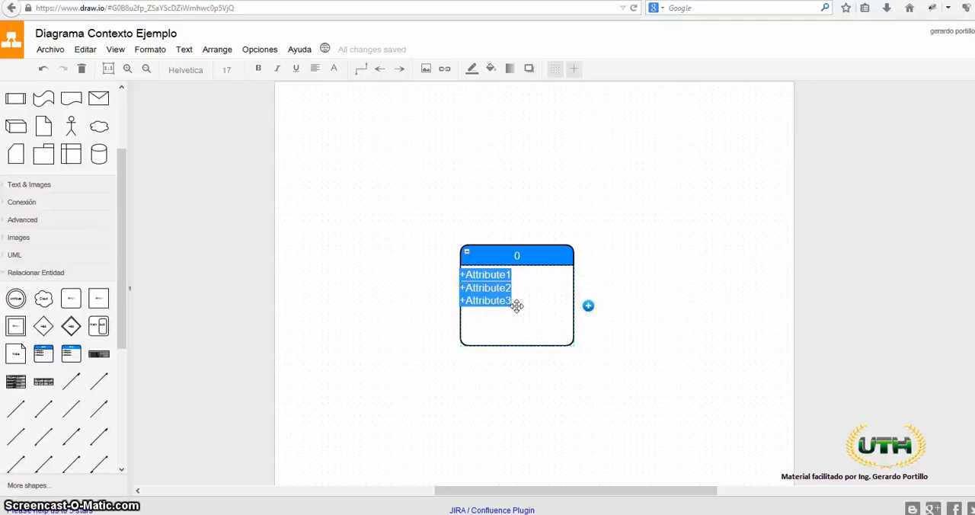
text(Sistema de Rent)
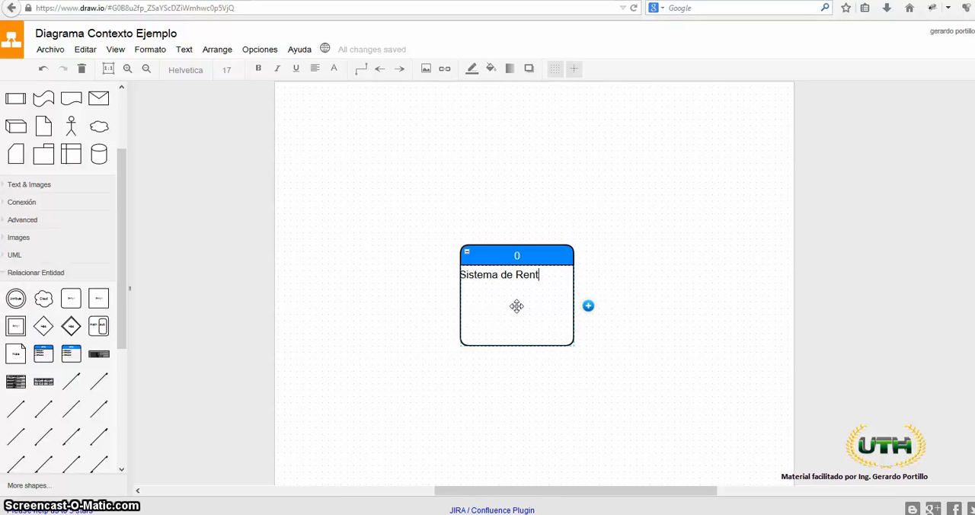
text(a de Videojuegos)
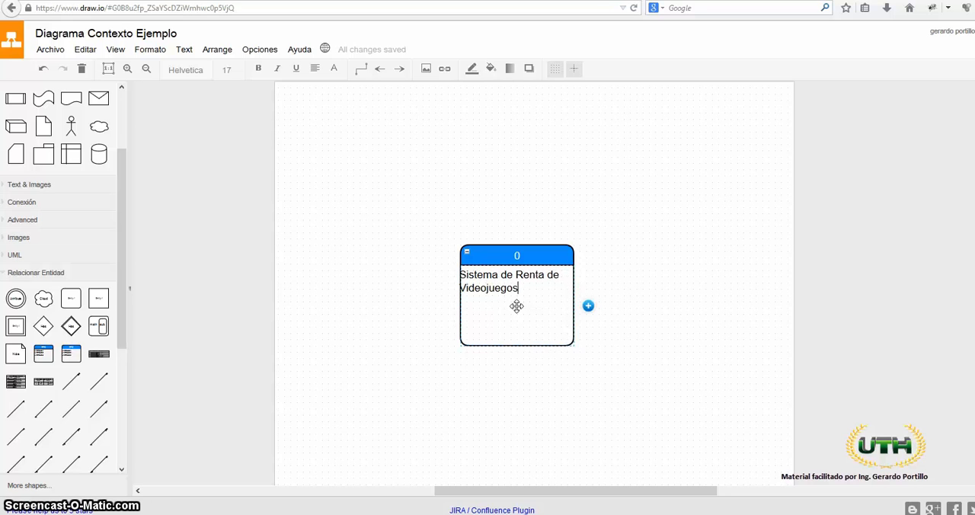
click(503, 359)
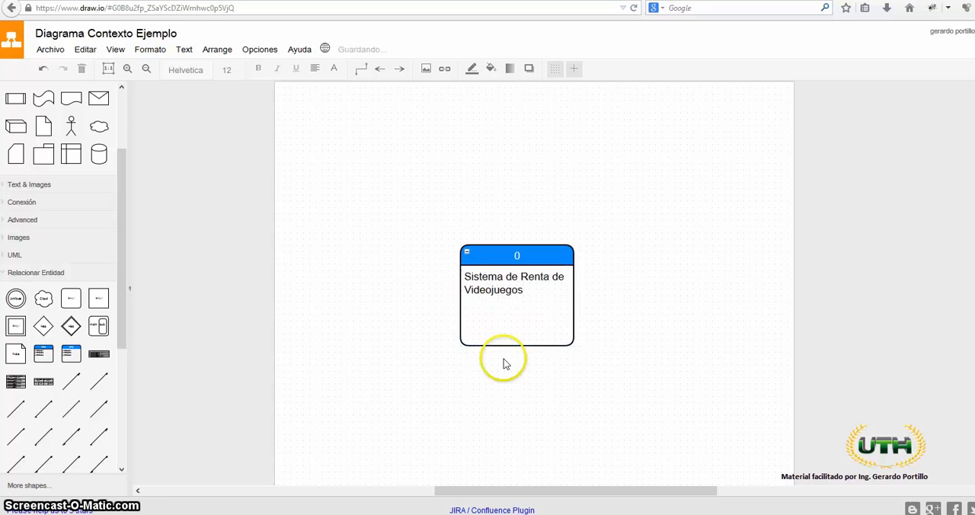
- Replace the process box's body text with "Microsoft Word"
click(528, 280)
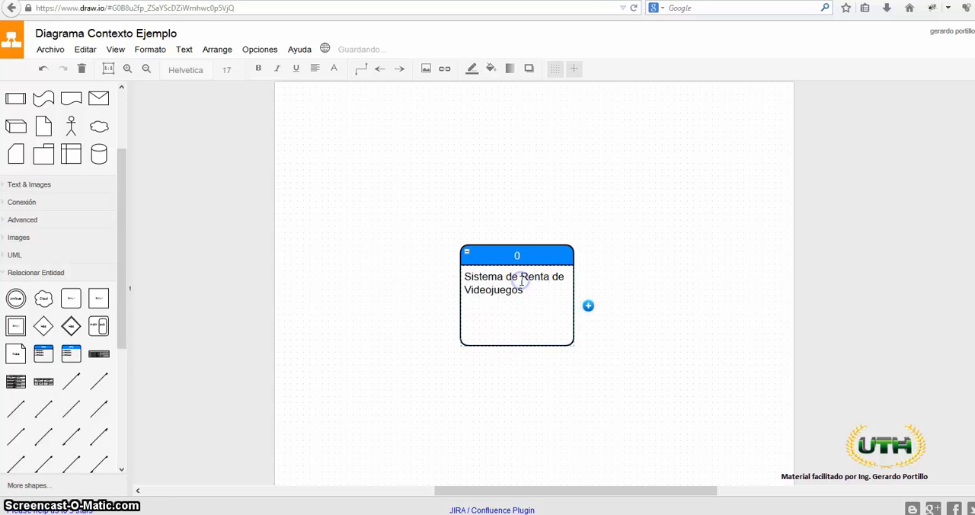
double_click(519, 282)
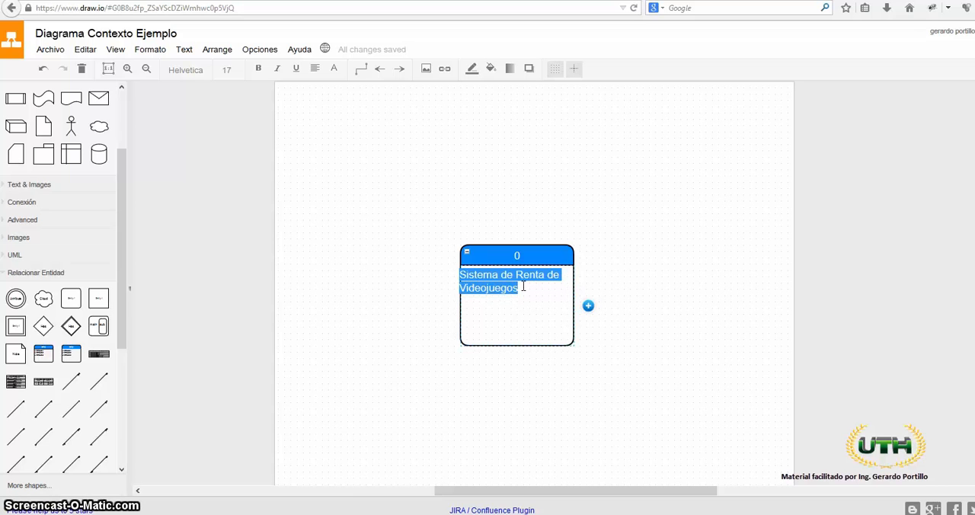
text(Microsof)
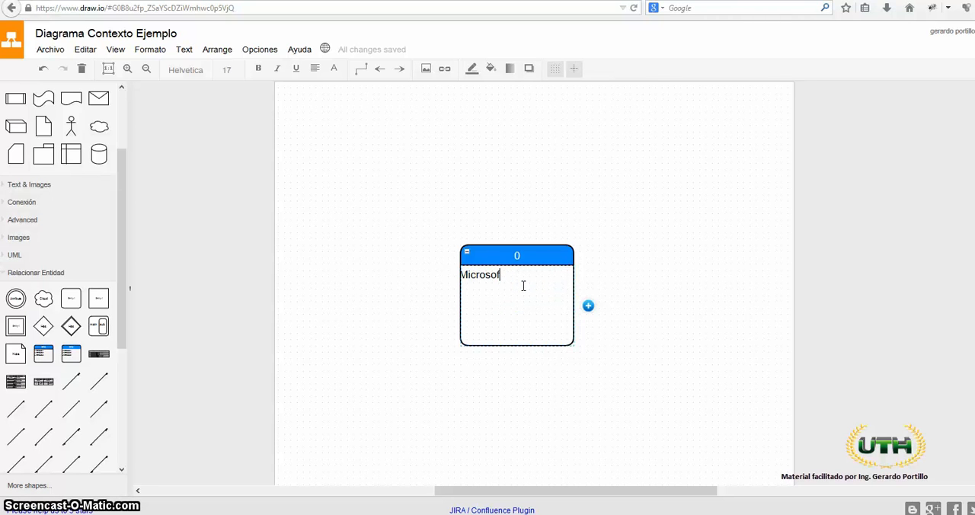
text(rt rd)
click(499, 385)
- Set the process box's body text to "Sistema de Renta de Videojuegos"
double_click(521, 277)
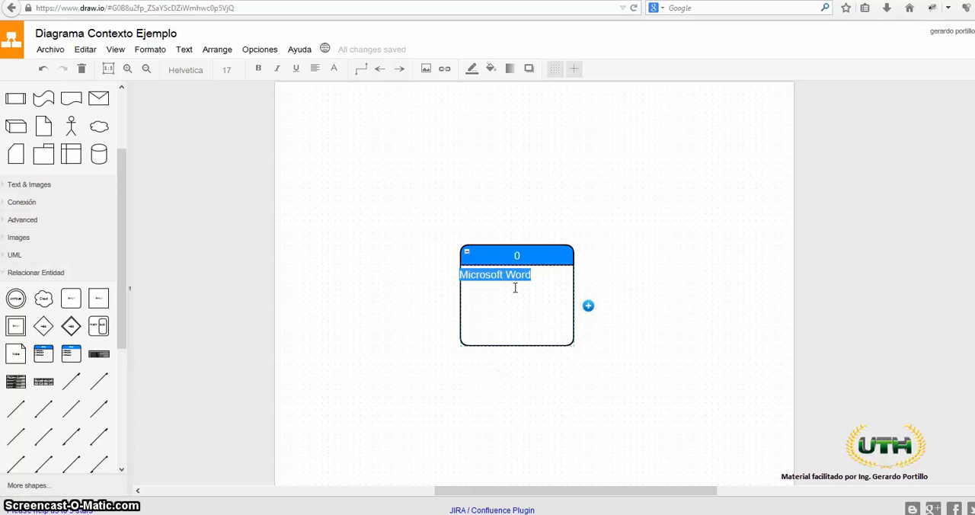
text(Sistema)
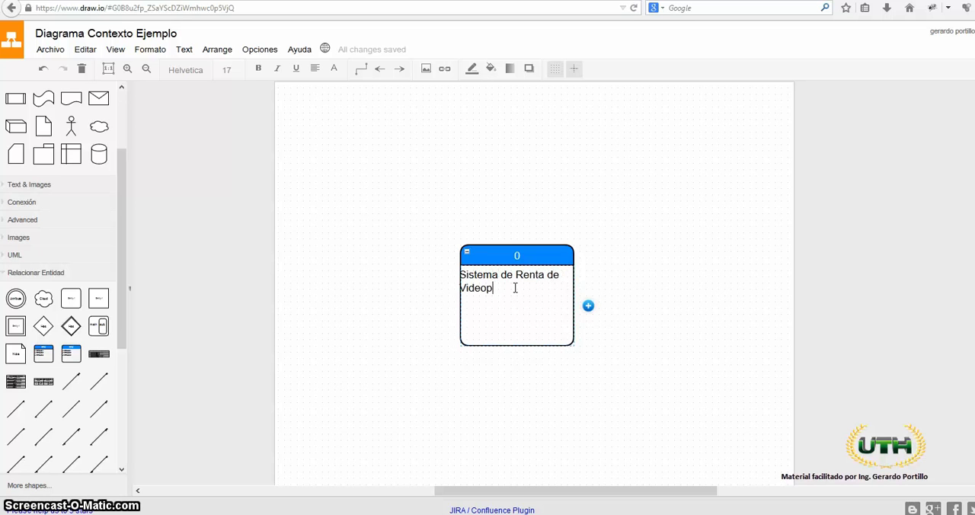
text( de Renta de Videojuegos)
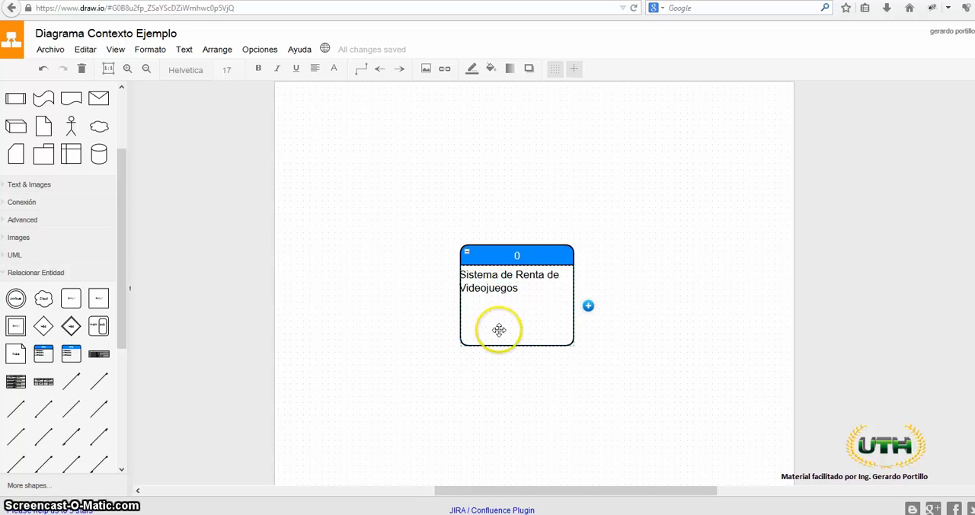
click(489, 353)
click(505, 294)
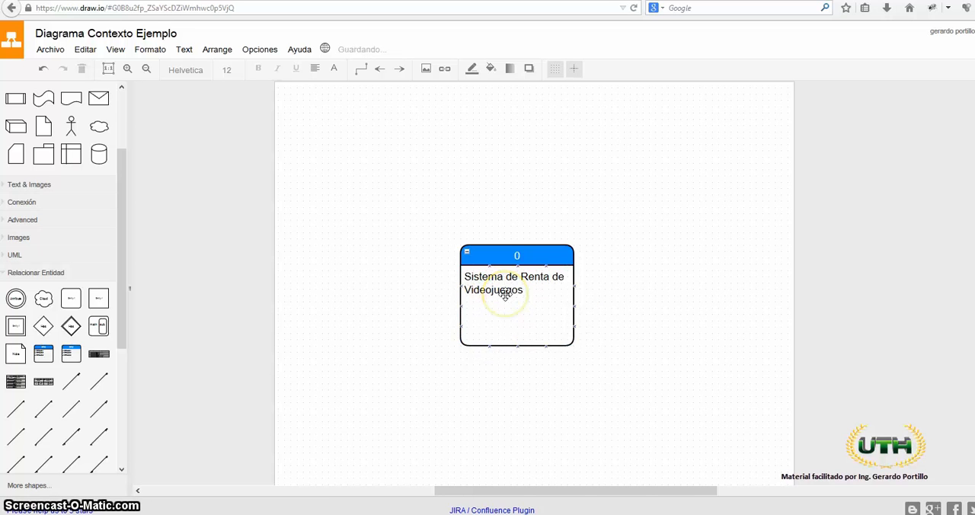
click(311, 297)
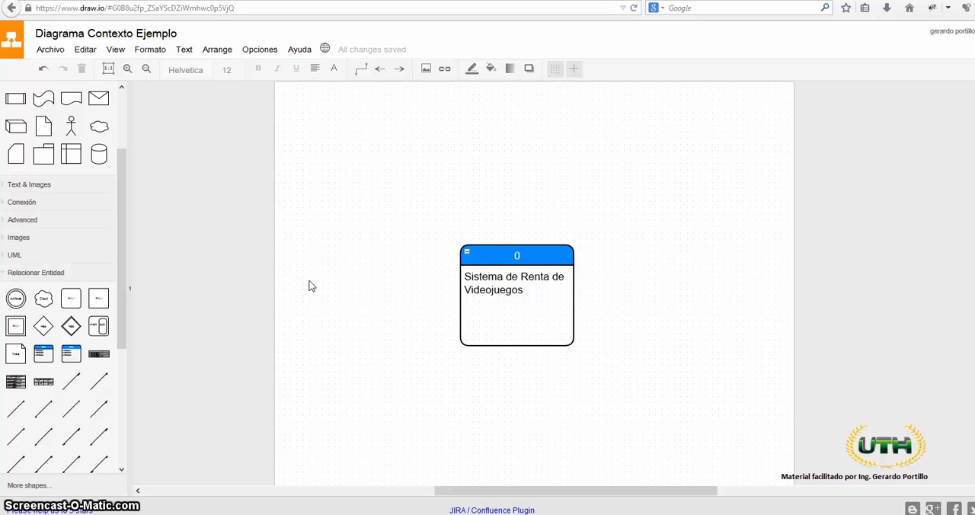
- Move the whole process box slightly to the right on the page, then deselect it
drag(506, 264, 535, 261)
click(422, 358)
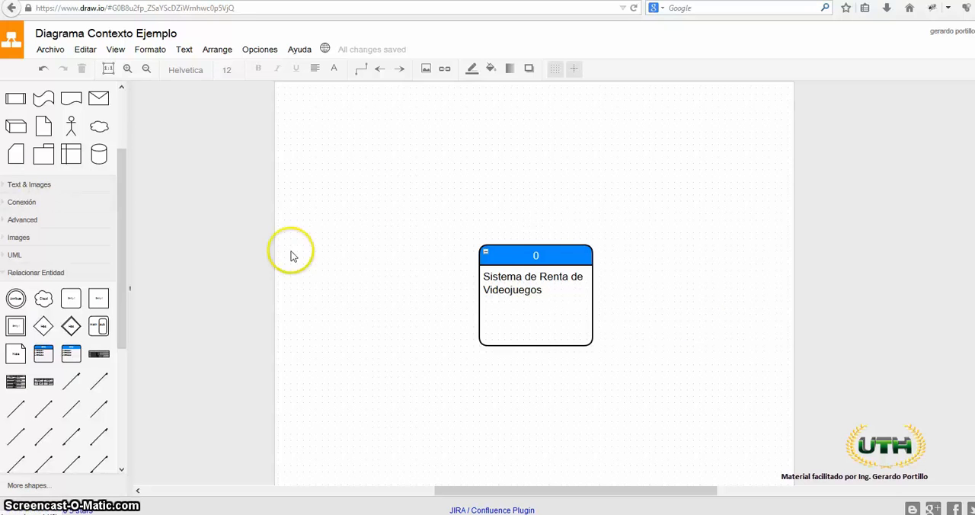
click(524, 265)
click(416, 234)
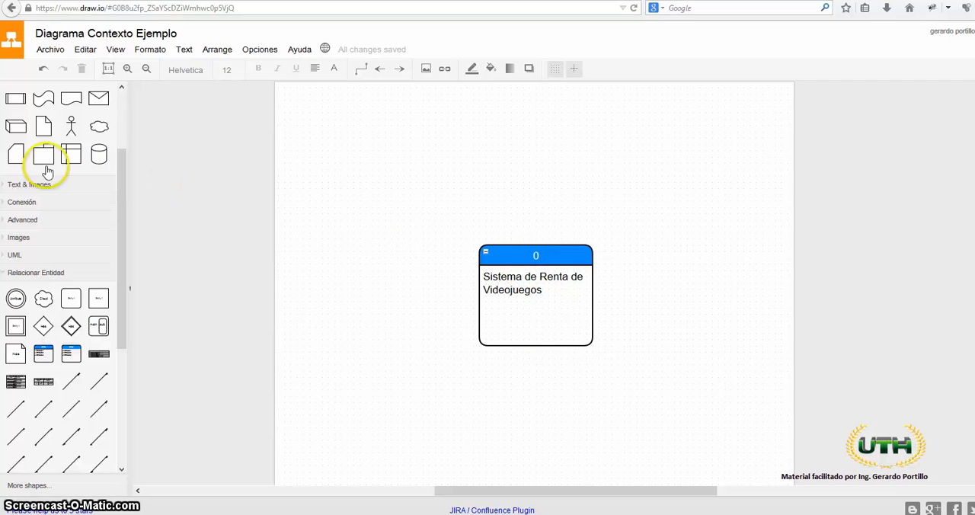
- Add a plain square Entity shape to the left of the process box and label it "Cliente"
mouse_move(95, 301)
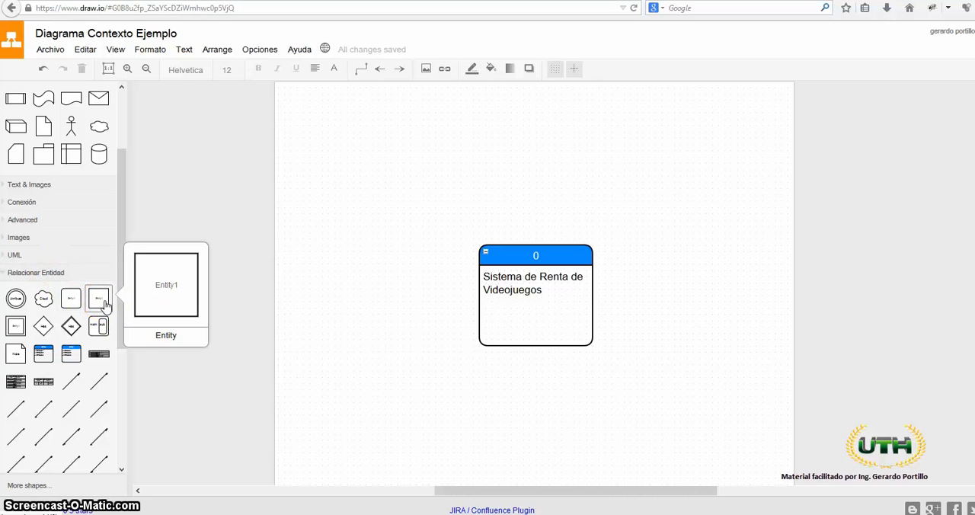
drag(106, 305, 327, 225)
double_click(360, 261)
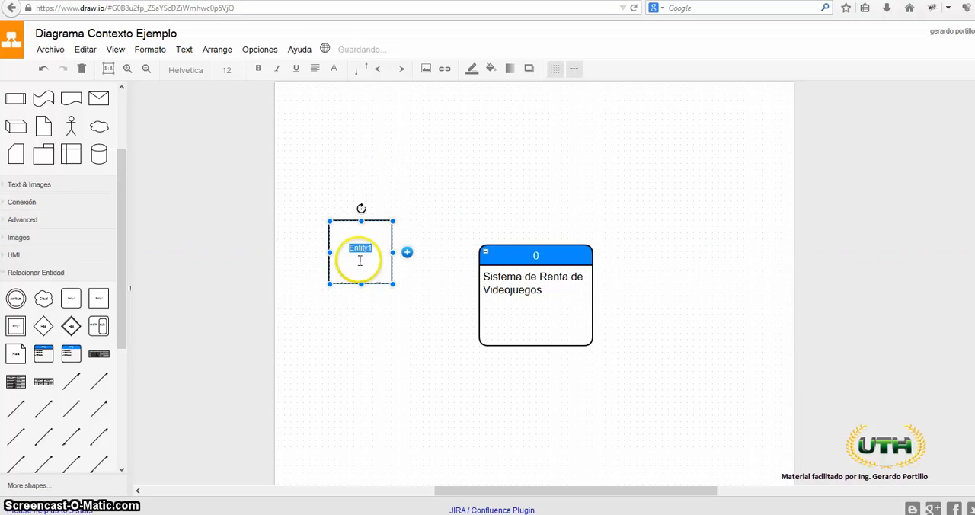
click(348, 318)
double_click(357, 258)
text(Cl)
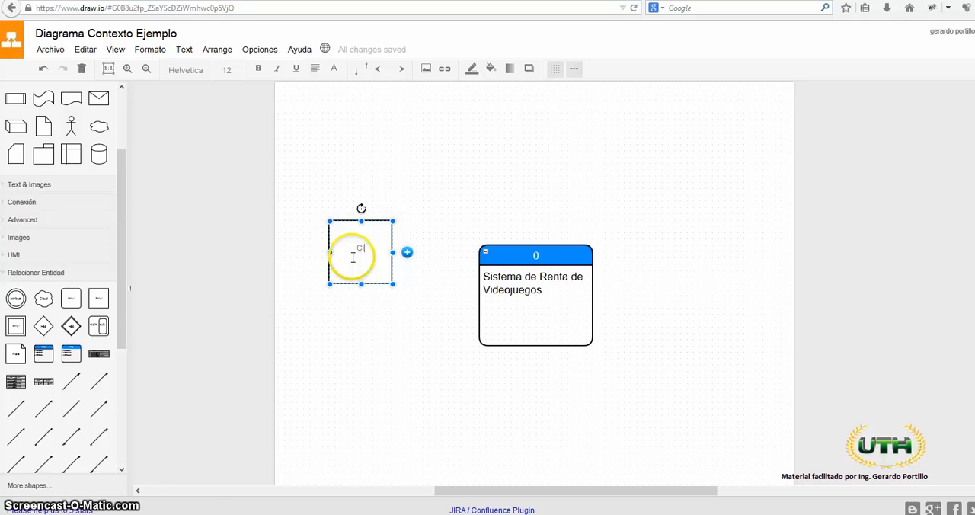
text(iente)
click(333, 384)
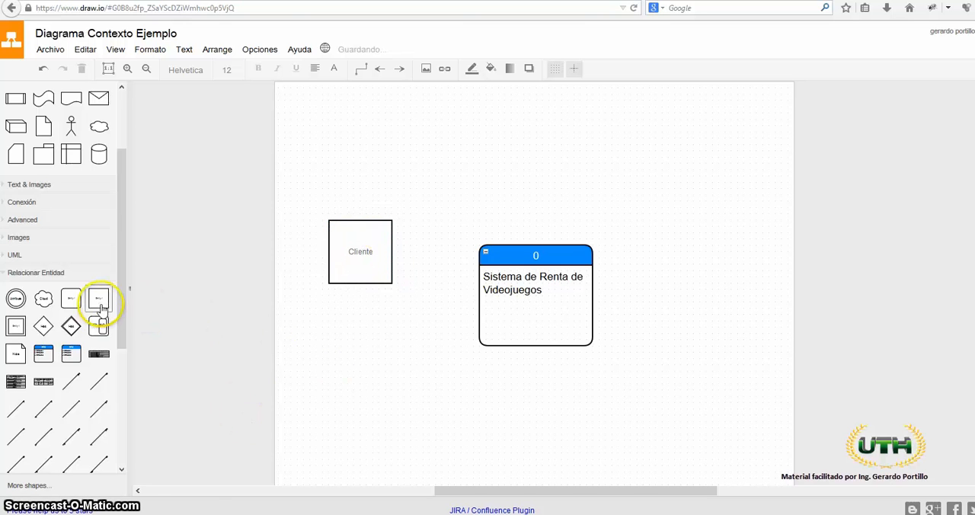
- Add a second square Entity shape above and to the right of the process box, labelled "Administración"
drag(101, 309, 640, 146)
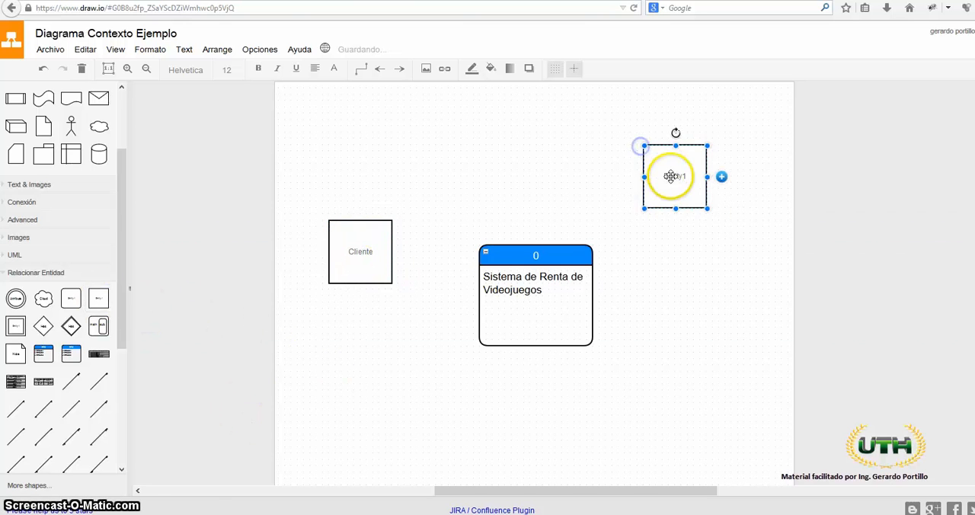
double_click(670, 176)
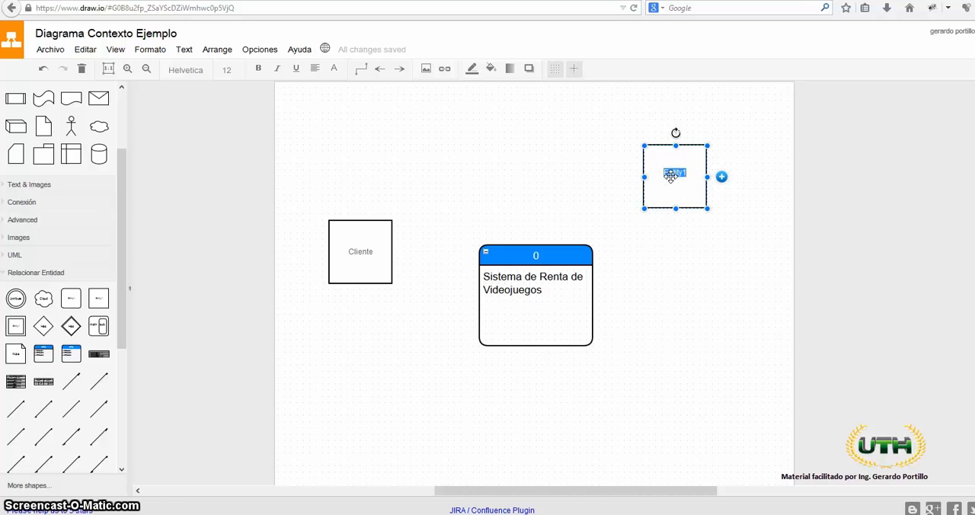
key(BackSpace)
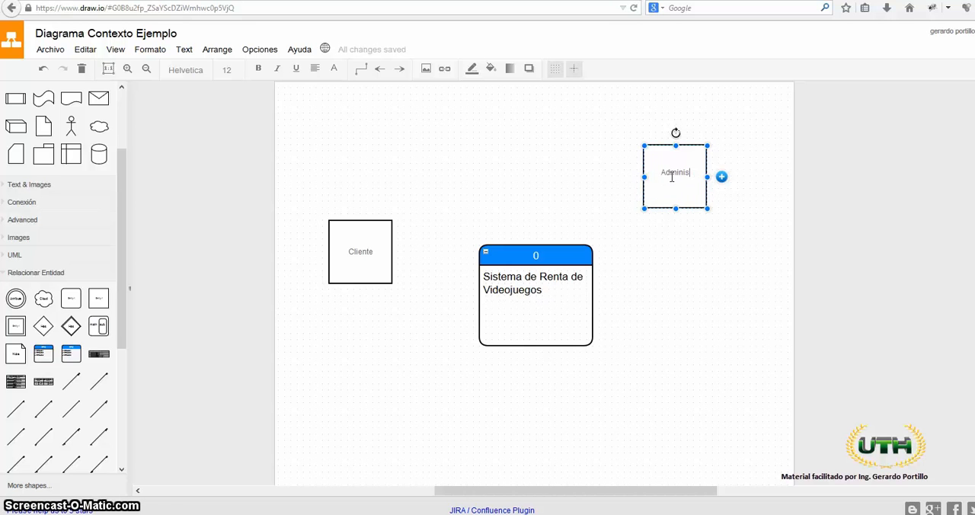
text(Administración)
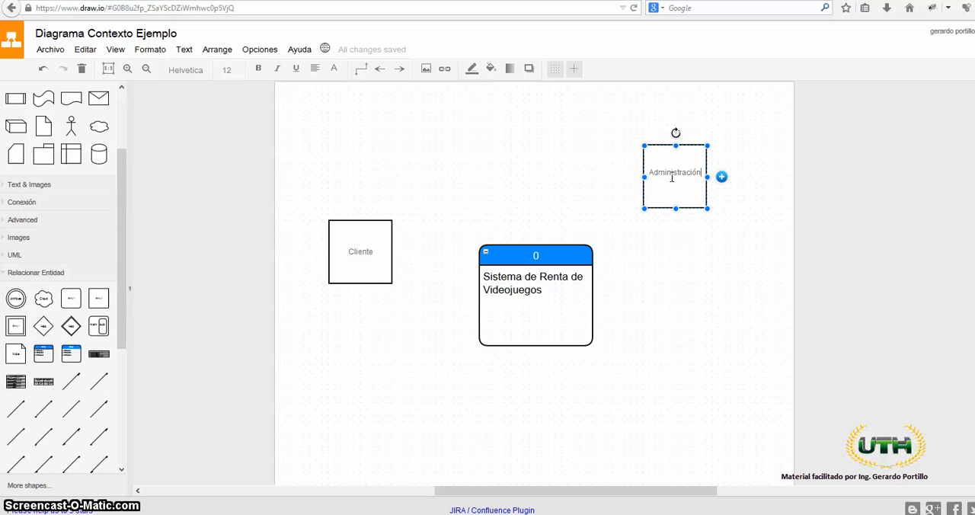
click(614, 189)
- Add a third square Entity shape below and to the right of the process box, labelled "Contabilidad"
drag(102, 304, 639, 344)
double_click(671, 369)
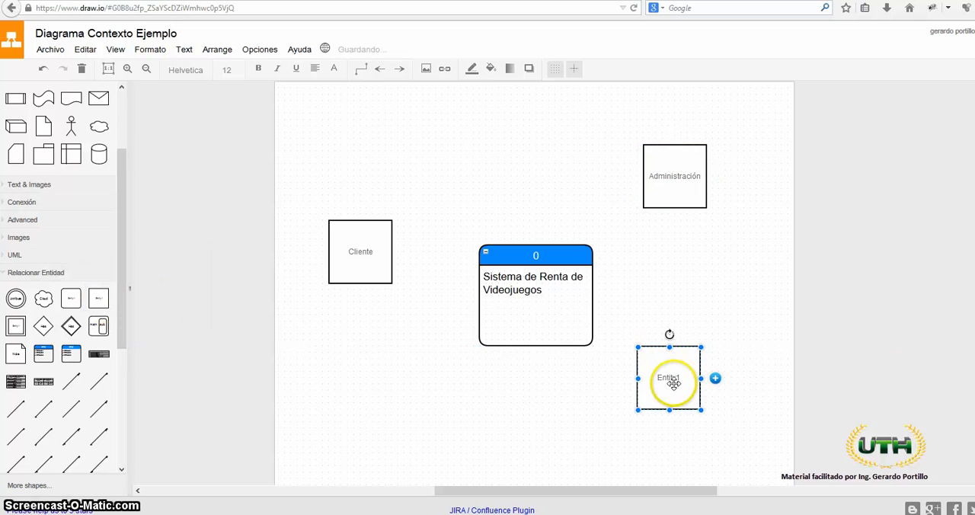
text(Contabilidad)
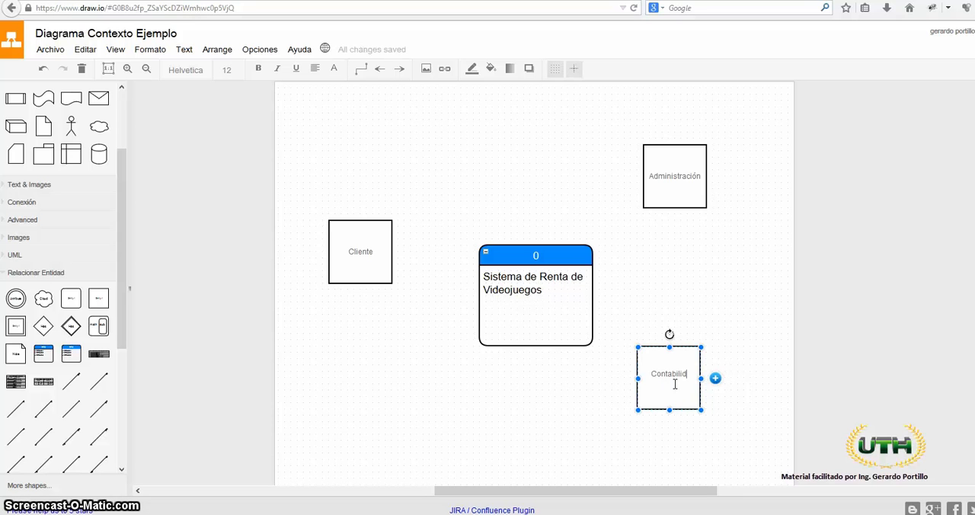
click(685, 278)
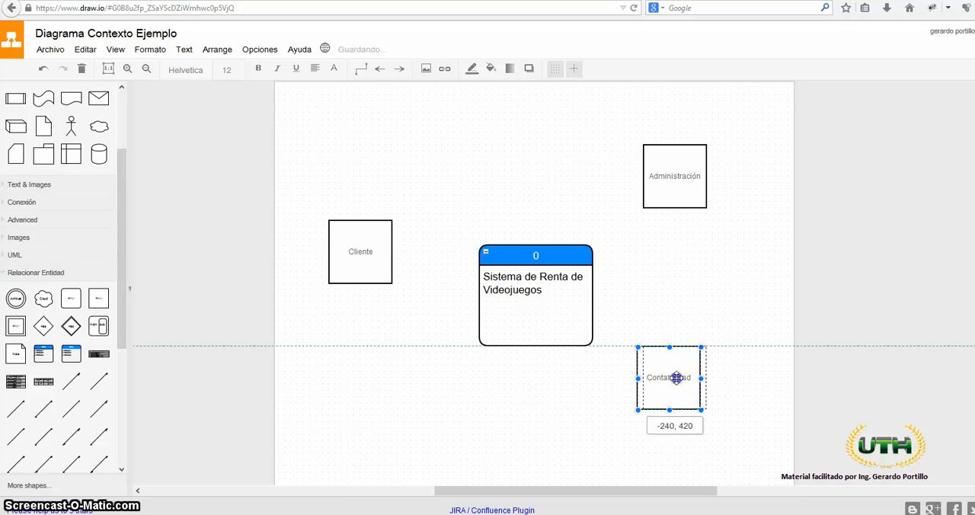